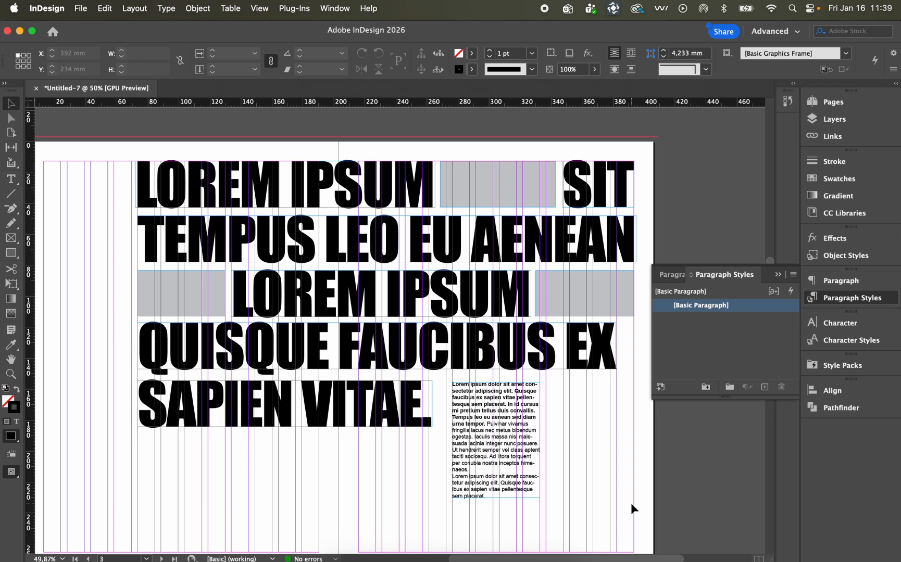
Examine the separate headline text frames on spread 2–3 and the document's page overview
{"action": "left_click", "coordinate": [602, 356]}
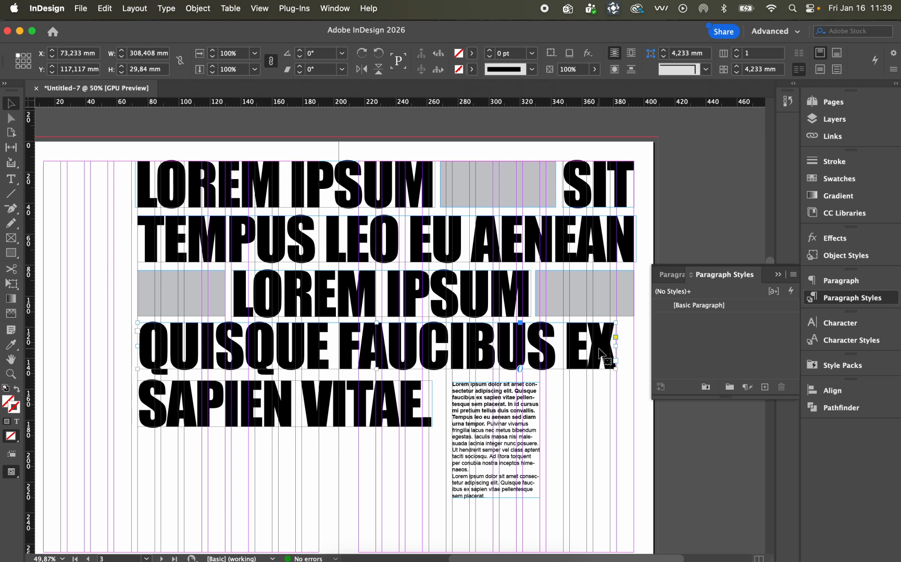
{"action": "scroll", "coordinate": [602, 355], "scroll_direction": "left", "scroll_amount": 3}
{"action": "scroll", "coordinate": [602, 355], "scroll_direction": "down", "scroll_amount": 2}
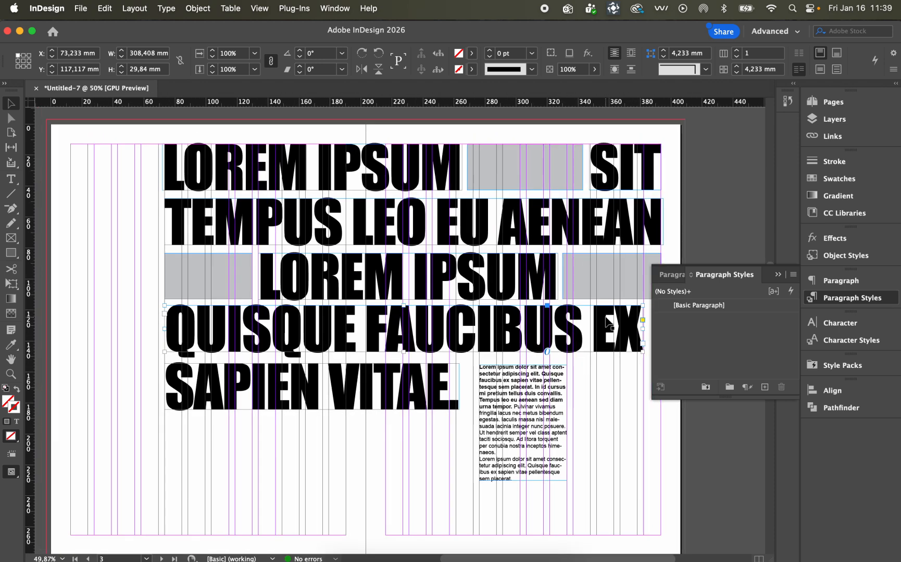
{"action": "left_click", "coordinate": [616, 386]}
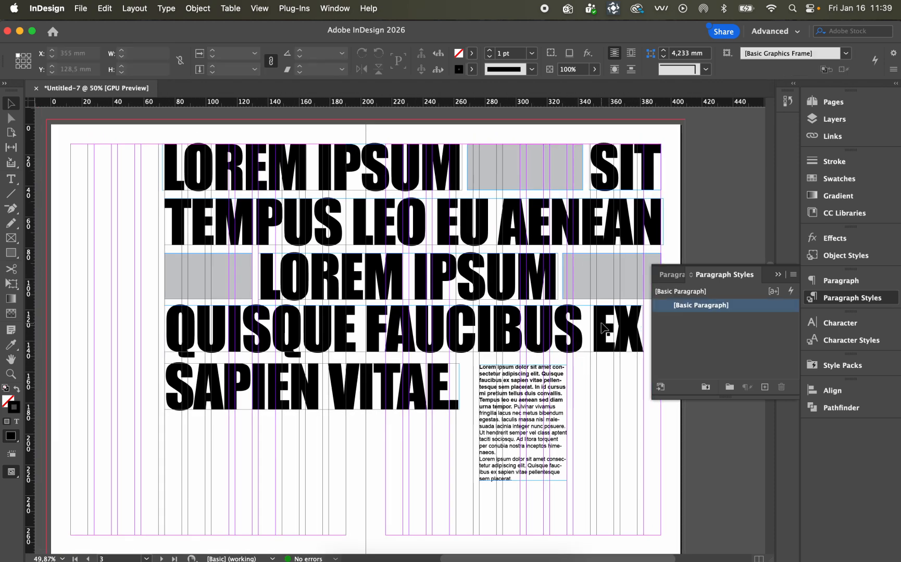
{"action": "left_click", "coordinate": [602, 327]}
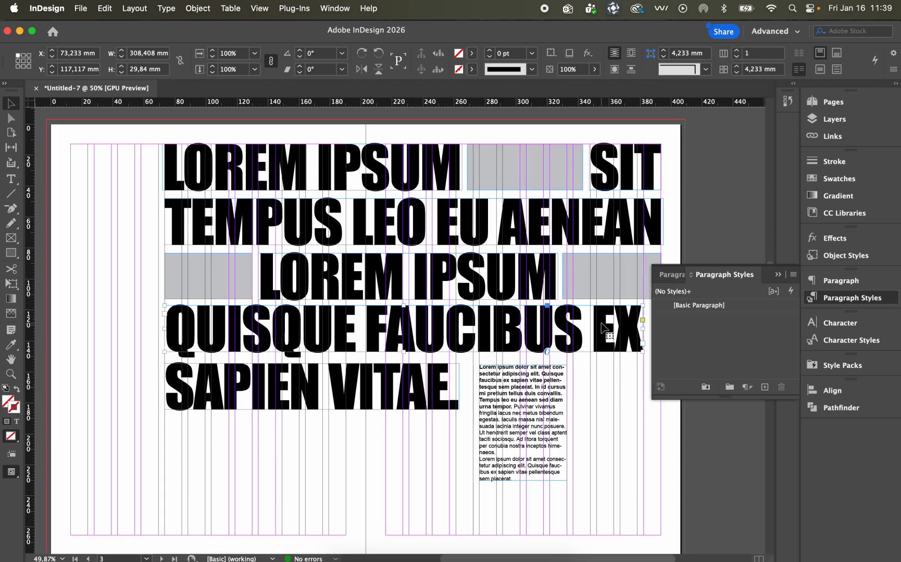
{"action": "left_click", "coordinate": [848, 99]}
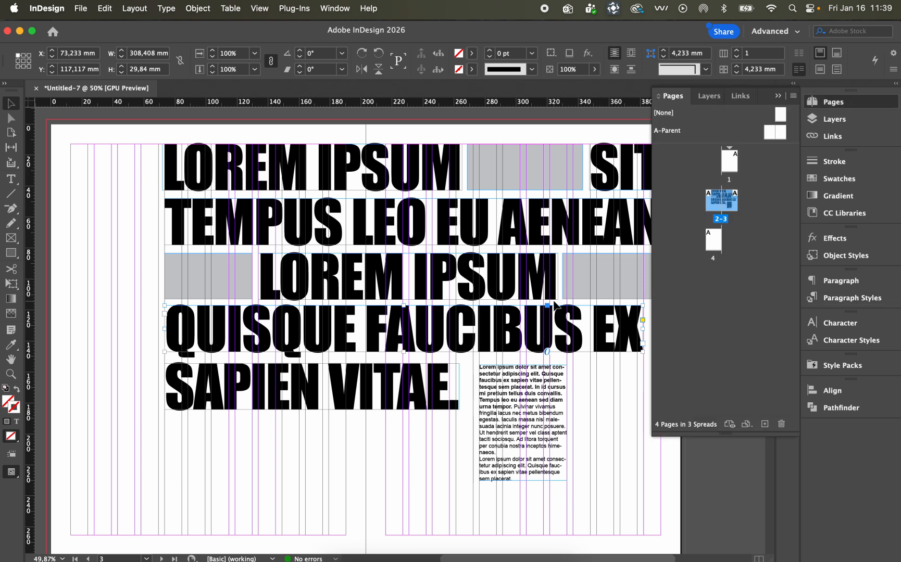
{"action": "left_click", "coordinate": [412, 394]}
{"action": "left_click", "coordinate": [451, 325]}
{"action": "left_click", "coordinate": [469, 273]}
{"action": "left_click", "coordinate": [443, 209]}
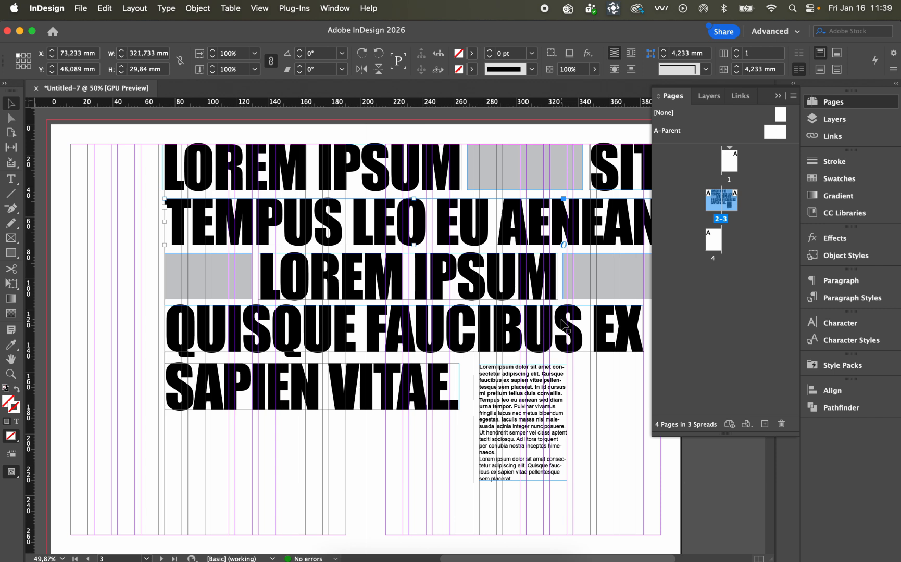
Create a new paragraph style from the formatting of the QUISQUE FAUCIBUS EX headline frame
{"action": "left_click", "coordinate": [520, 327]}
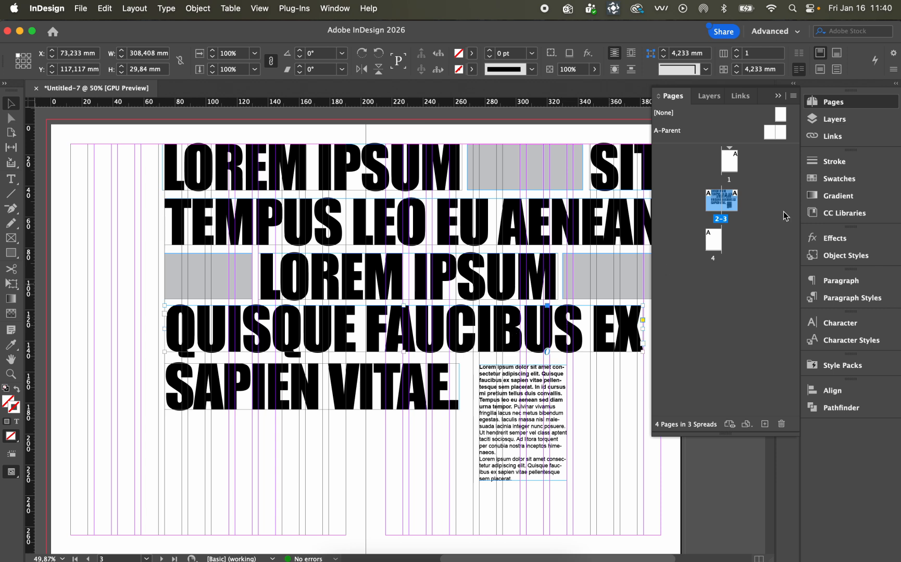
{"action": "left_click", "coordinate": [869, 103]}
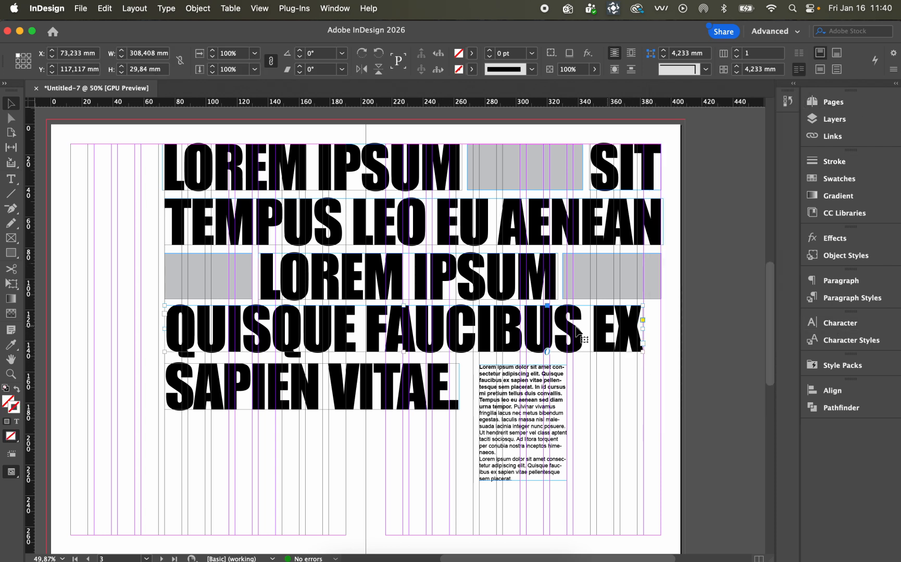
{"action": "left_click", "coordinate": [848, 302]}
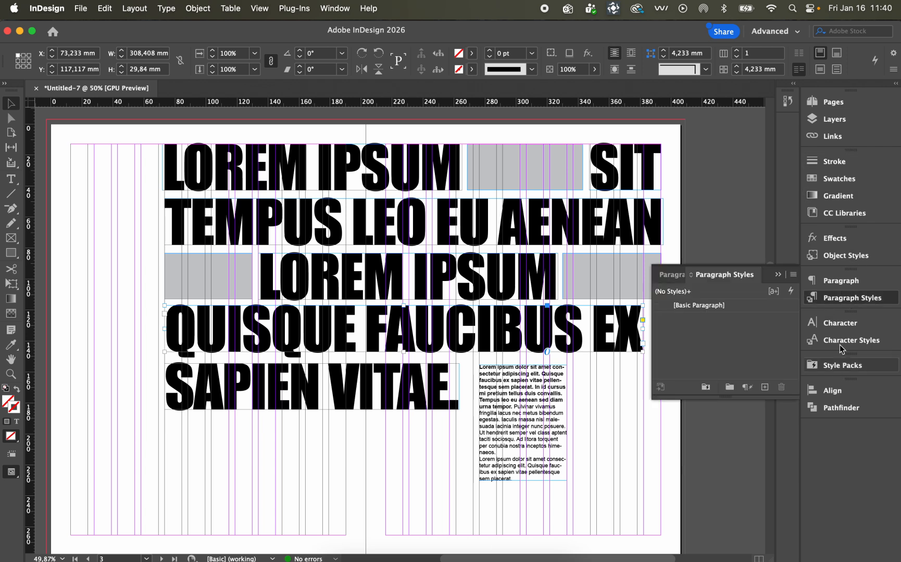
{"action": "left_click", "coordinate": [346, 8]}
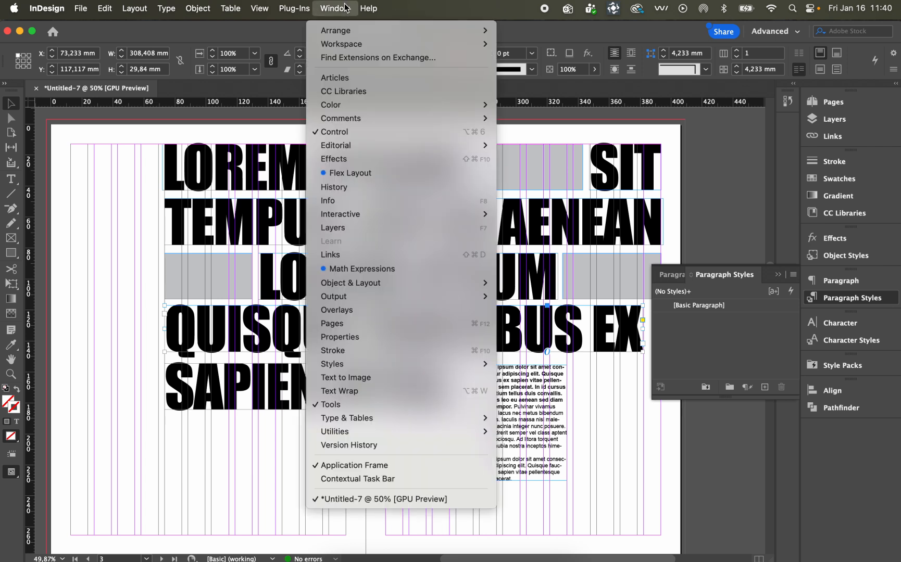
{"action": "mouse_move", "coordinate": [372, 363]}
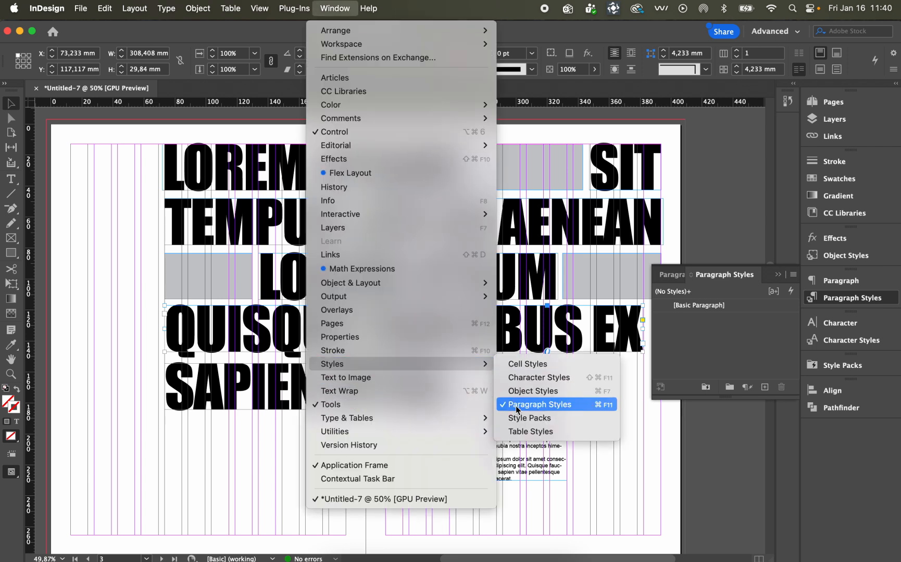
{"action": "left_click", "coordinate": [888, 302]}
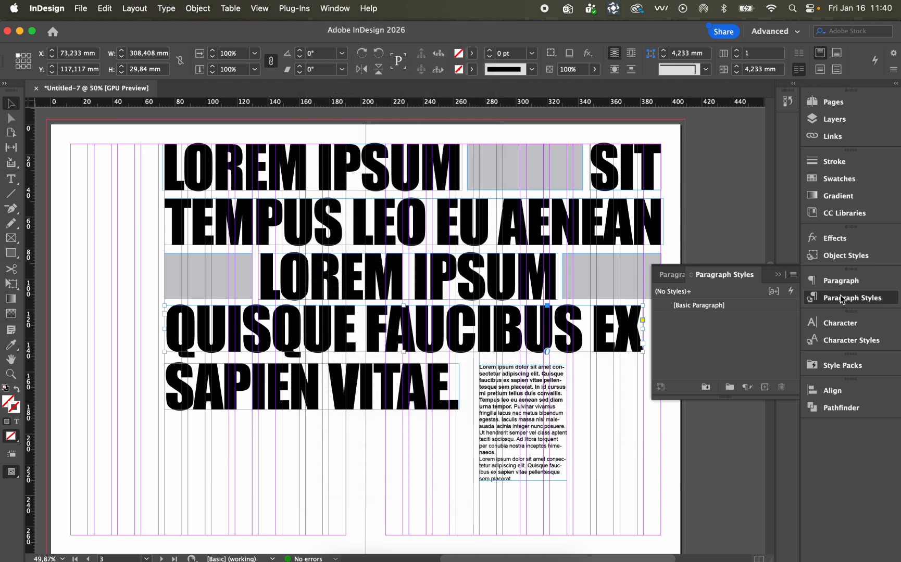
{"action": "left_click", "coordinate": [765, 388]}
Name the new paragraph style "This is the big text" and review its character, indent and rule settings before saving it
{"action": "double_click", "coordinate": [736, 319]}
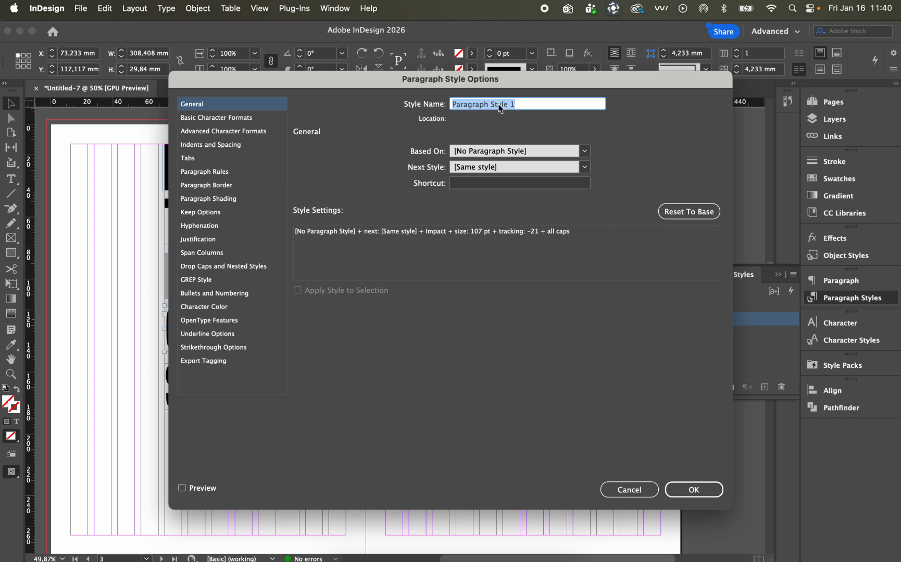
{"action": "type", "text": "This is "}
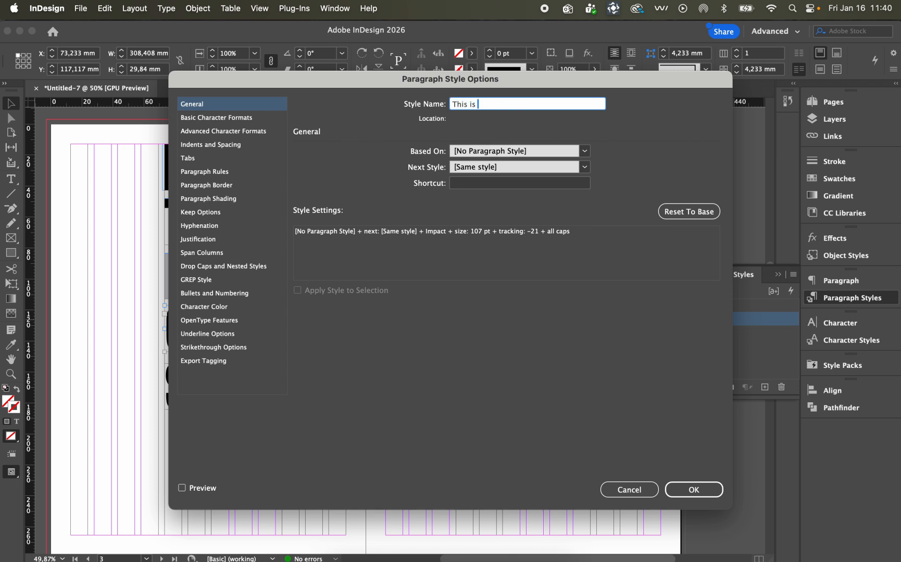
{"action": "type", "text": "the big text"}
{"action": "left_click", "coordinate": [261, 118]}
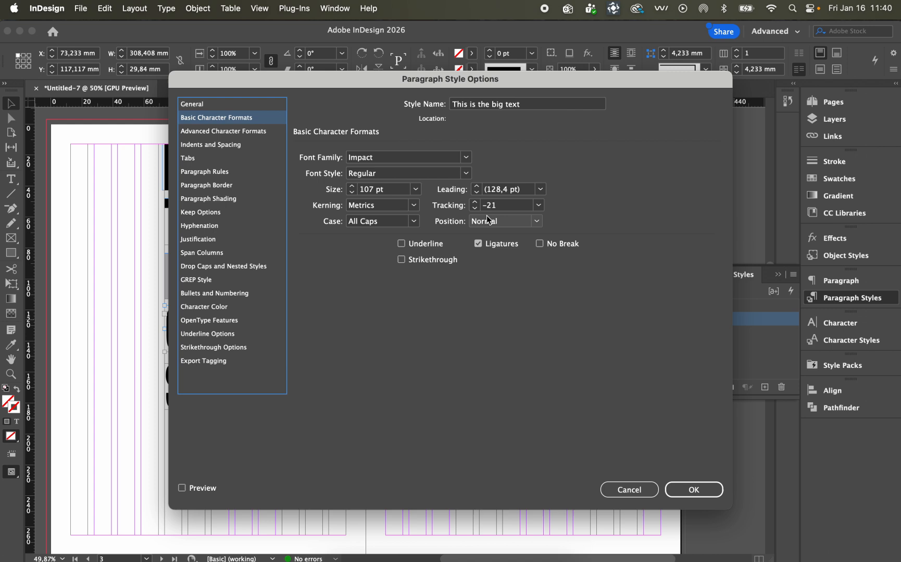
{"action": "left_click", "coordinate": [234, 146]}
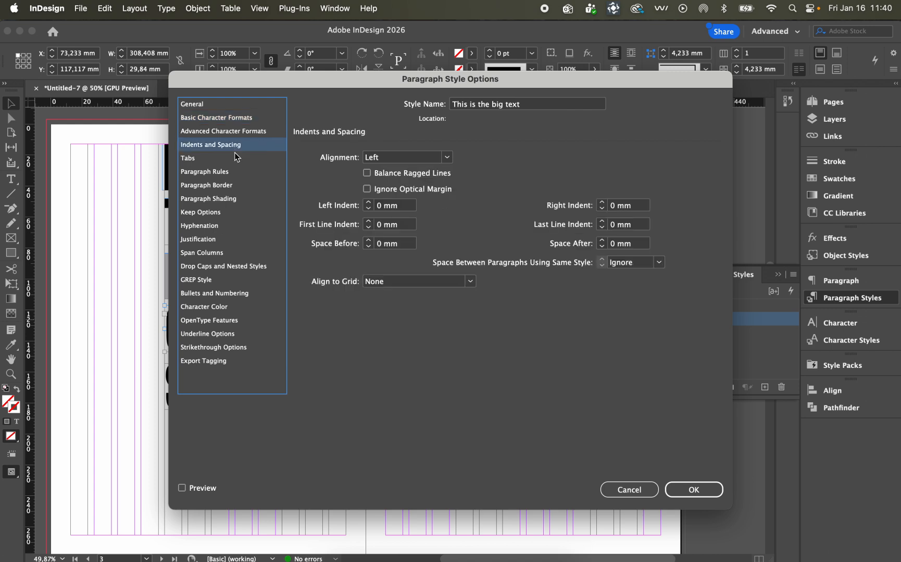
{"action": "left_click", "coordinate": [237, 172]}
{"action": "left_click", "coordinate": [239, 106]}
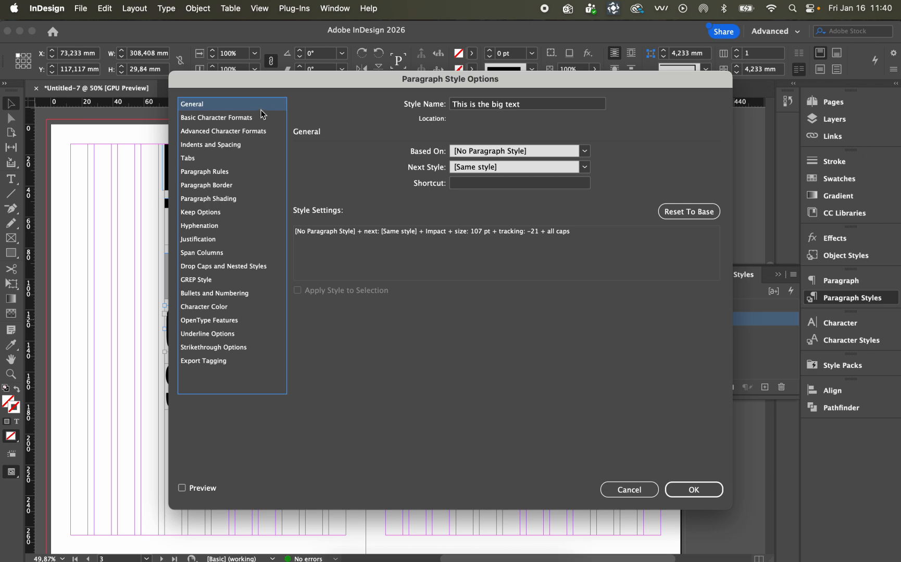
{"action": "left_click", "coordinate": [711, 499]}
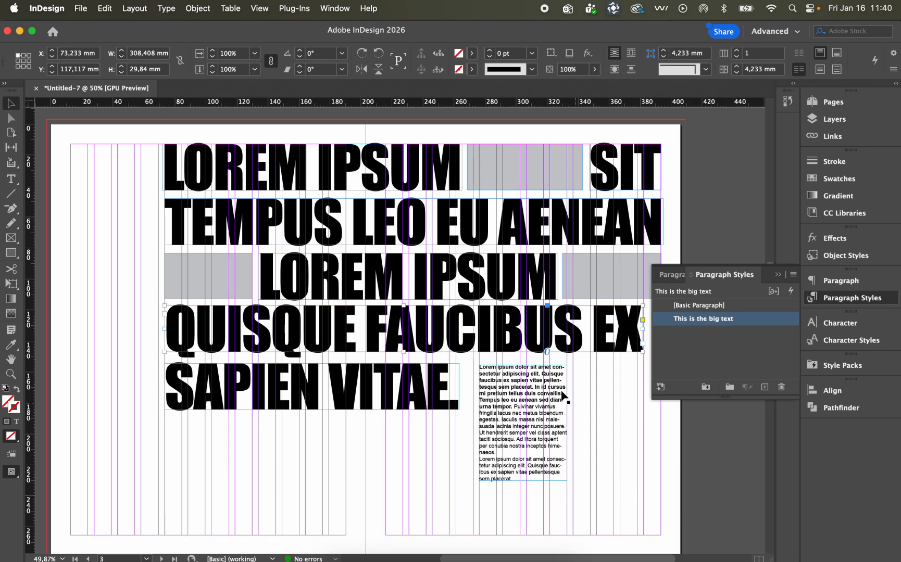
Apply the "This is the big text" paragraph style to the other headline frames and check each line's assigned style
{"action": "left_click", "coordinate": [437, 351]}
{"action": "left_click", "coordinate": [708, 320]}
{"action": "left_click", "coordinate": [407, 299]}
{"action": "left_click", "coordinate": [705, 316]}
{"action": "left_click", "coordinate": [313, 223]}
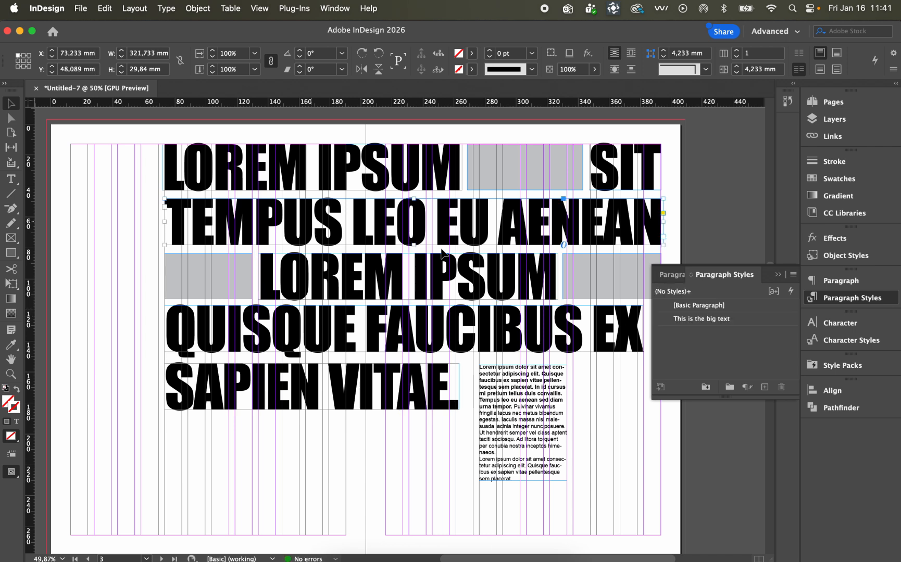
{"action": "left_click", "coordinate": [733, 319]}
{"action": "left_click", "coordinate": [617, 156]}
{"action": "left_click", "coordinate": [744, 319]}
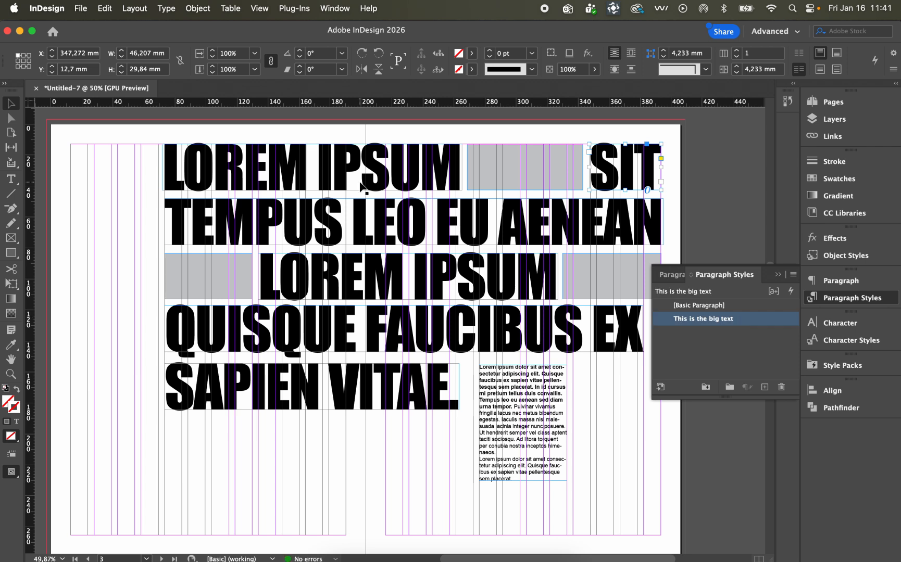
{"action": "left_click", "coordinate": [364, 214]}
{"action": "left_click", "coordinate": [369, 284]}
{"action": "left_click", "coordinate": [372, 335]}
{"action": "left_click", "coordinate": [373, 393]}
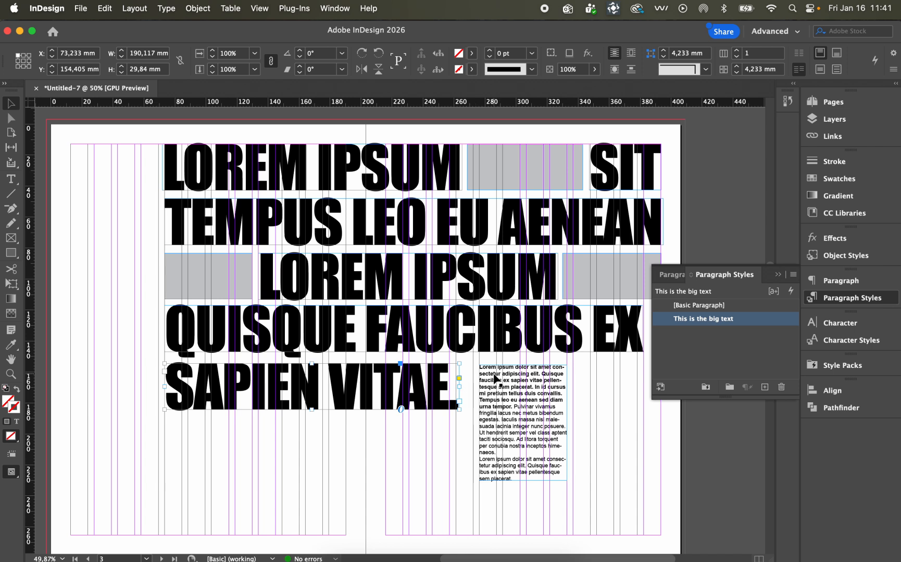
Change the font family of the "This is the big text" style to Knockout HTF46-Flyweight
{"action": "double_click", "coordinate": [743, 318]}
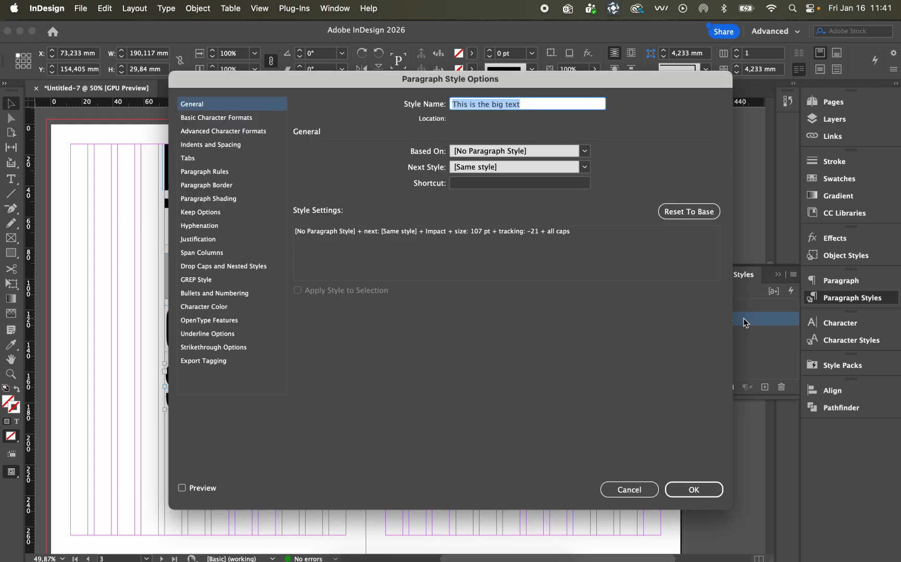
{"action": "left_click", "coordinate": [222, 115]}
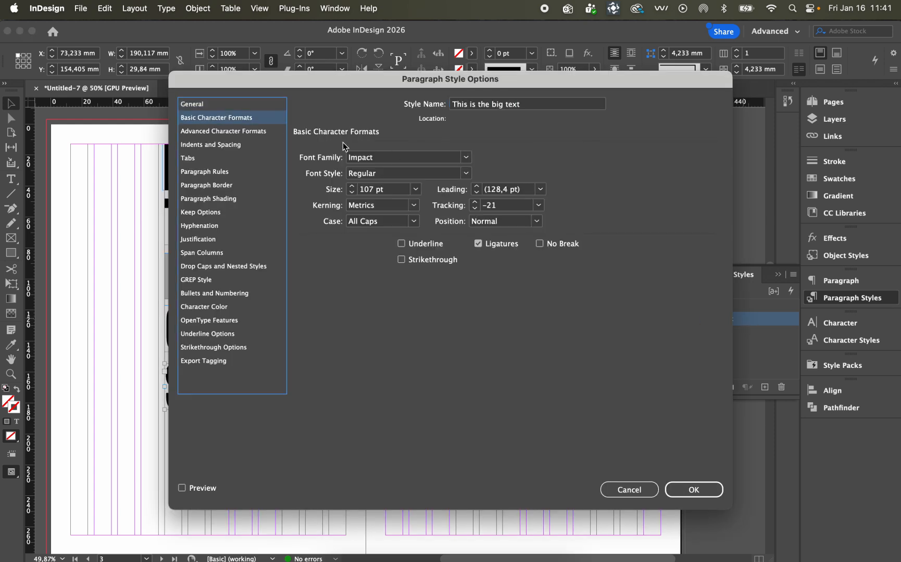
{"action": "left_click", "coordinate": [466, 158]}
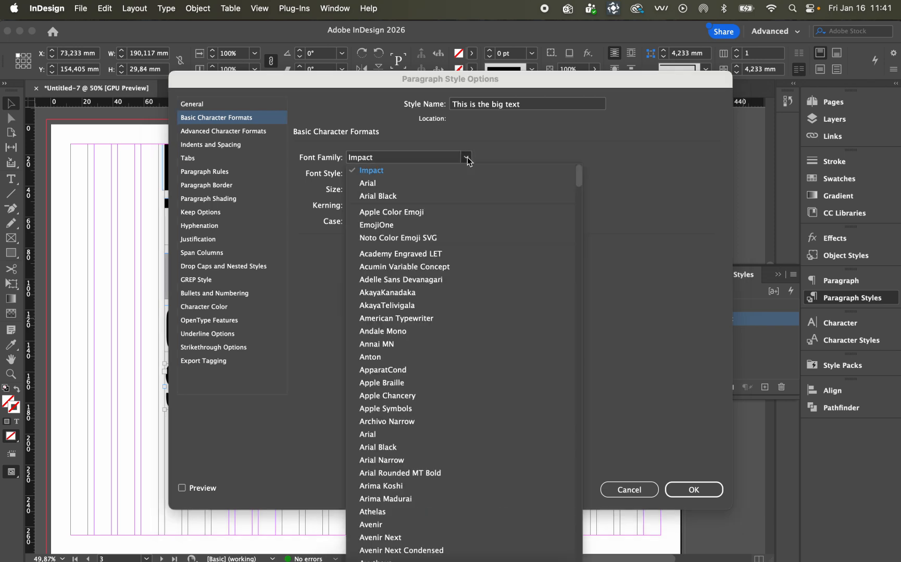
{"action": "scroll", "coordinate": [428, 315], "scroll_direction": "down", "scroll_amount": 15}
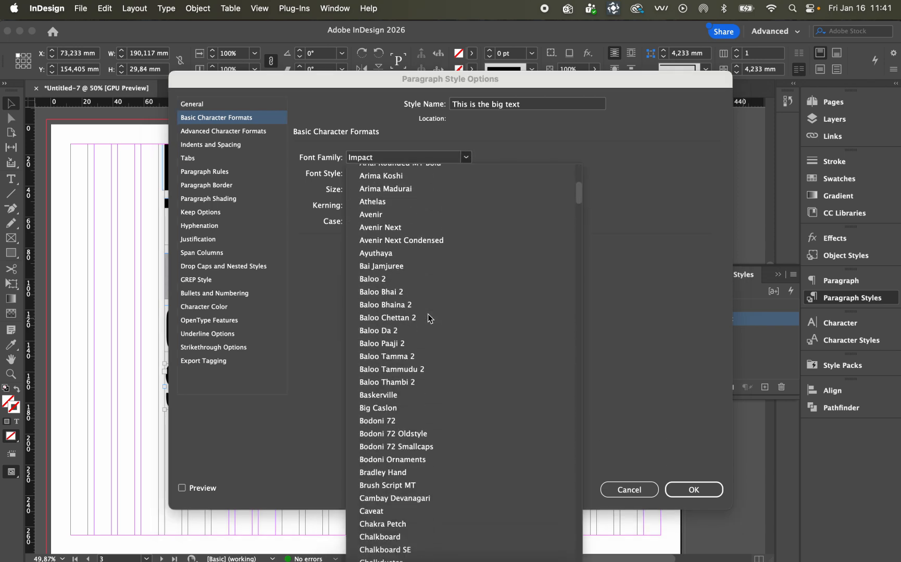
{"action": "scroll", "coordinate": [430, 319], "scroll_direction": "up", "scroll_amount": 15}
{"action": "scroll", "coordinate": [429, 319], "scroll_direction": "down", "scroll_amount": 20}
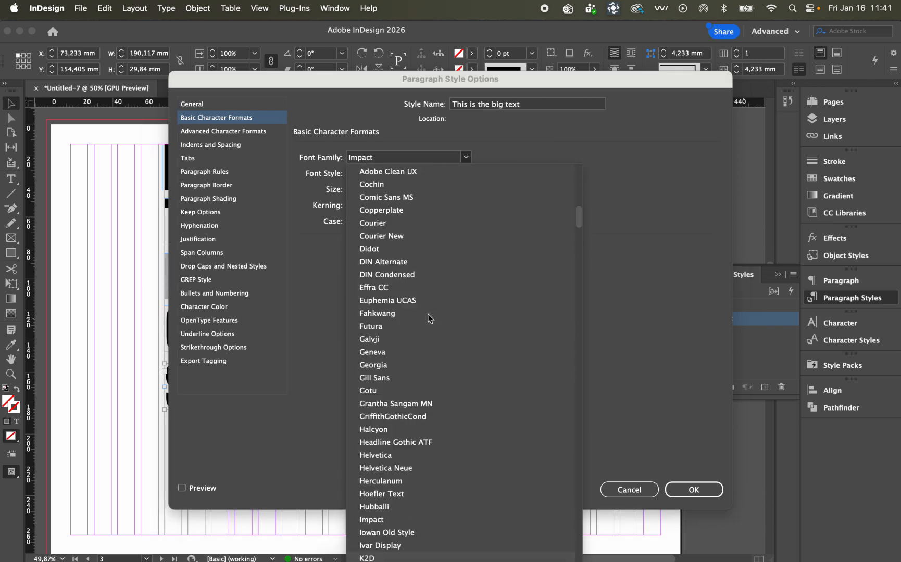
{"action": "scroll", "coordinate": [430, 319], "scroll_direction": "down", "scroll_amount": 3}
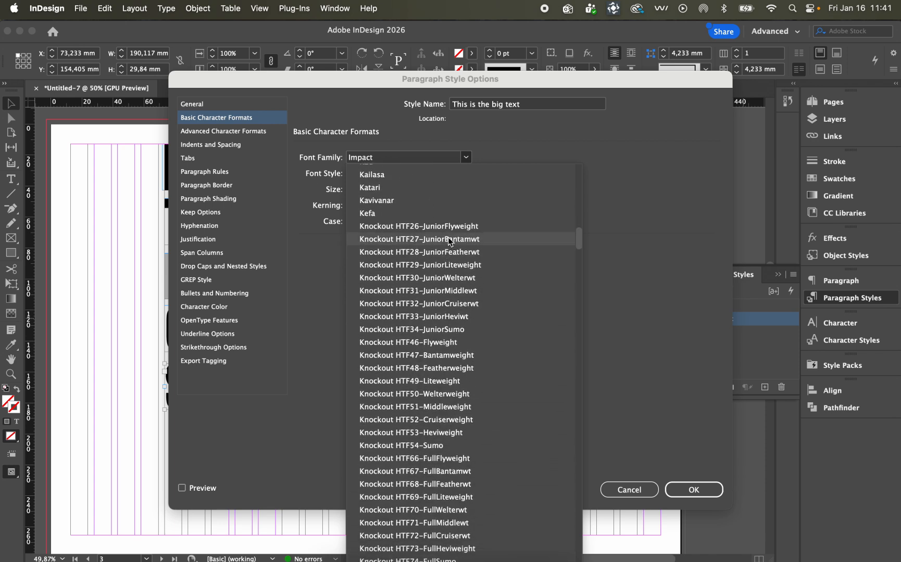
{"action": "left_click", "coordinate": [447, 339]}
{"action": "left_click", "coordinate": [703, 486]}
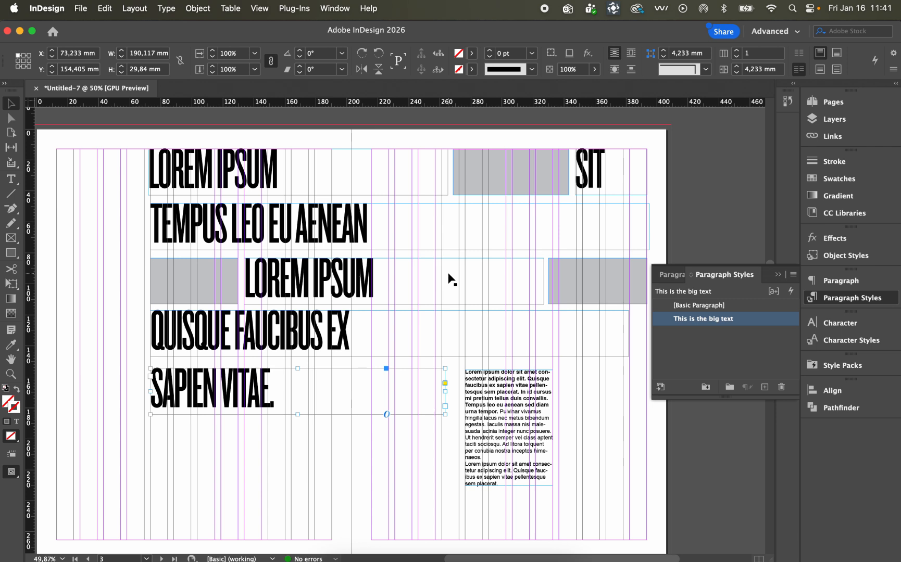
{"action": "scroll", "coordinate": [451, 280], "scroll_direction": "down", "scroll_amount": 1}
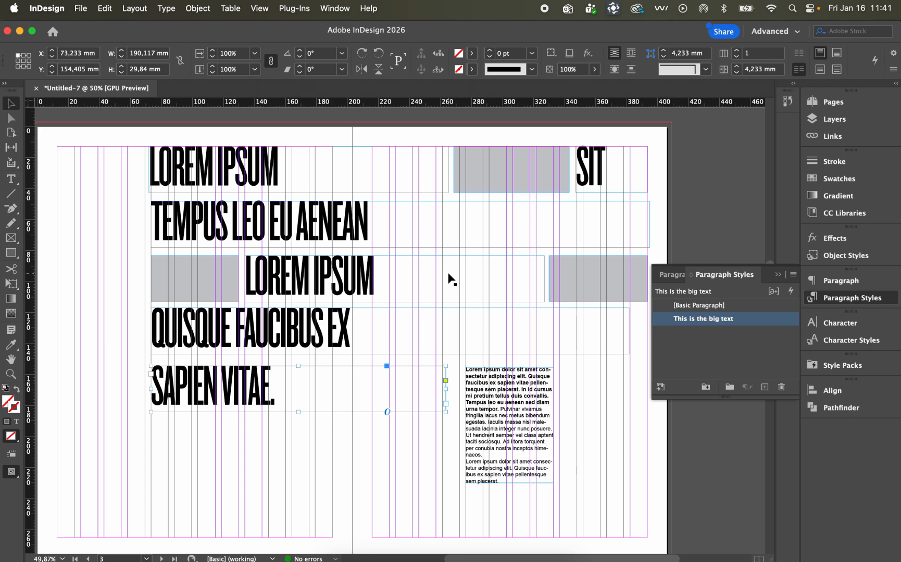
Set the font family of the "This is the big text" style back to Impact
{"action": "double_click", "coordinate": [728, 320]}
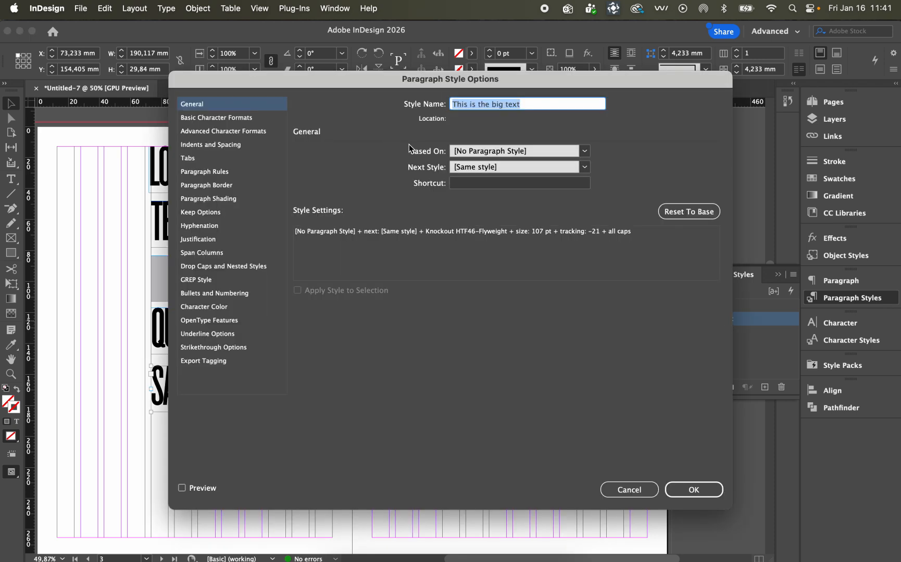
{"action": "left_click", "coordinate": [235, 119]}
{"action": "left_click", "coordinate": [434, 157]}
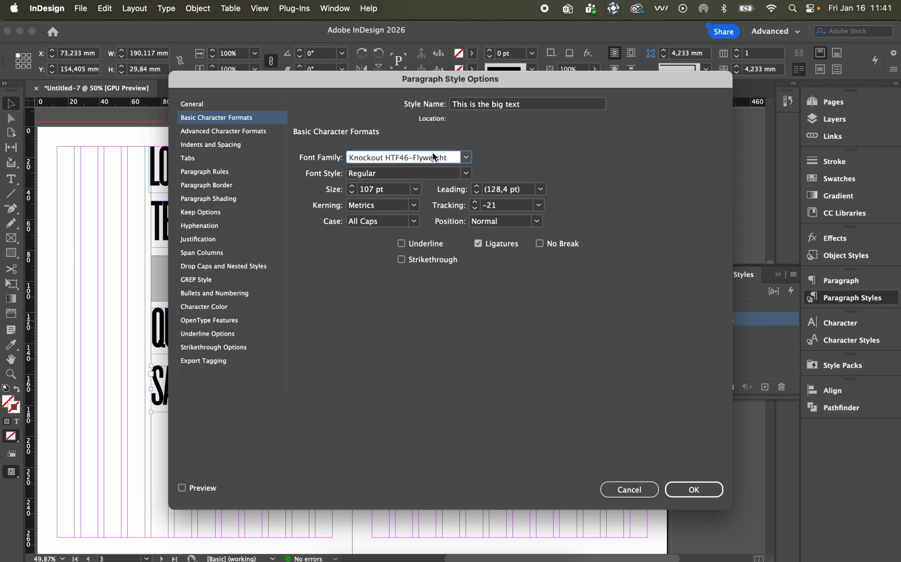
{"action": "left_click_drag", "start_coordinate": [435, 158], "coordinate": [349, 158]}
{"action": "type", "text": "Impact"}
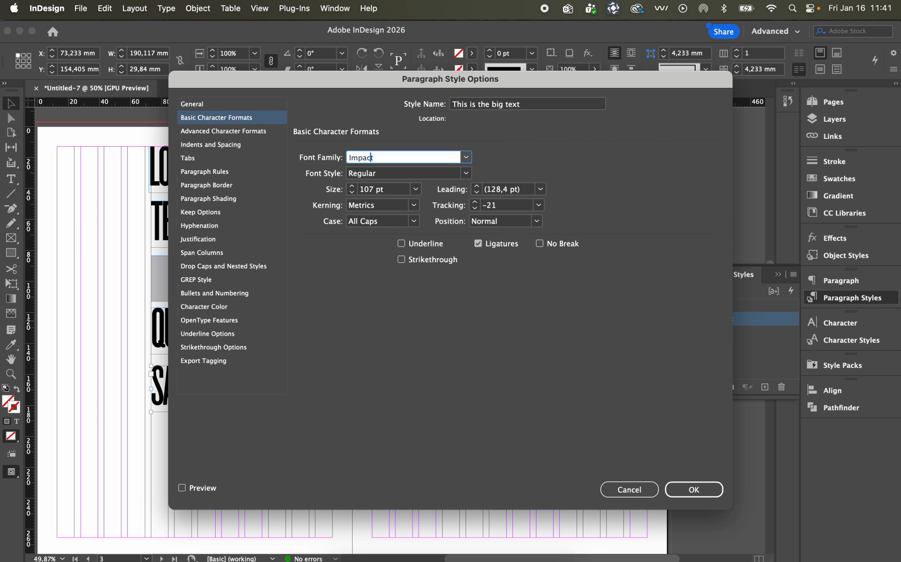
{"action": "left_click", "coordinate": [698, 489]}
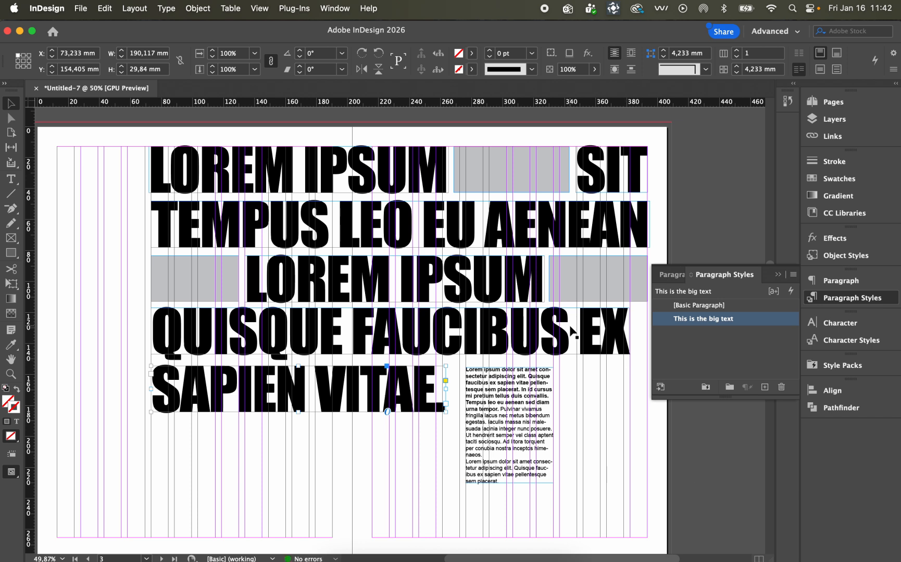
Fill the "LOREM IPSUM" headline between the two grey boxes with the C=0 M=100 Y=0 K=0 swatch
{"action": "left_click", "coordinate": [454, 366]}
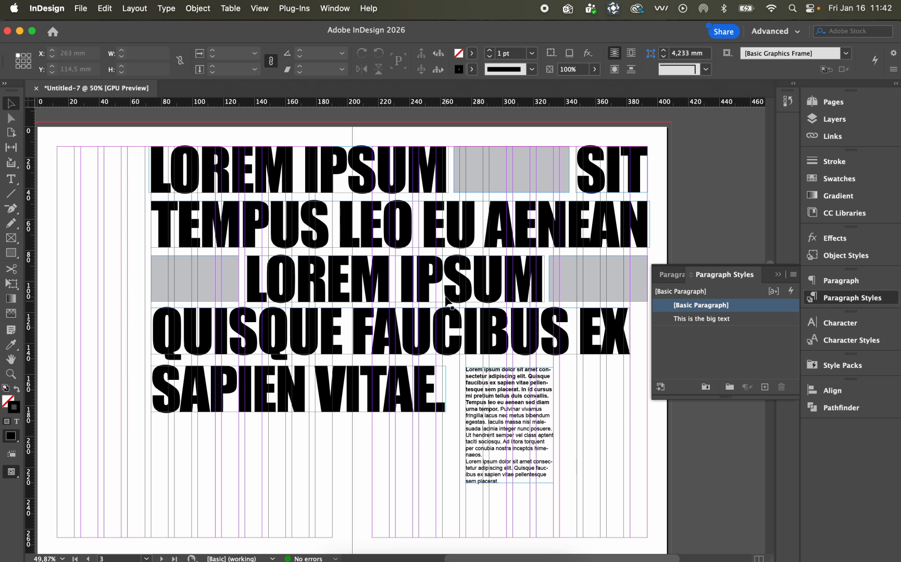
{"action": "left_click", "coordinate": [451, 287]}
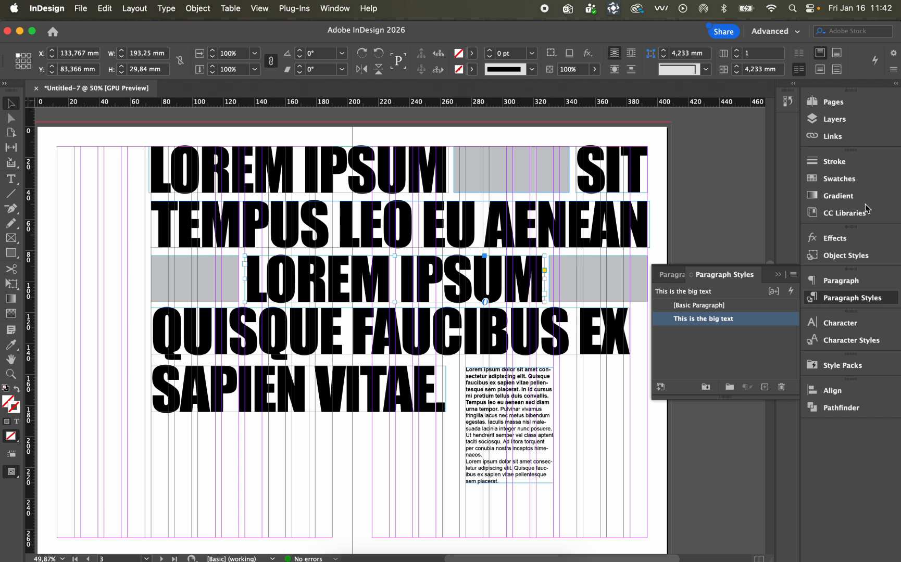
{"action": "triple_click", "coordinate": [497, 281]}
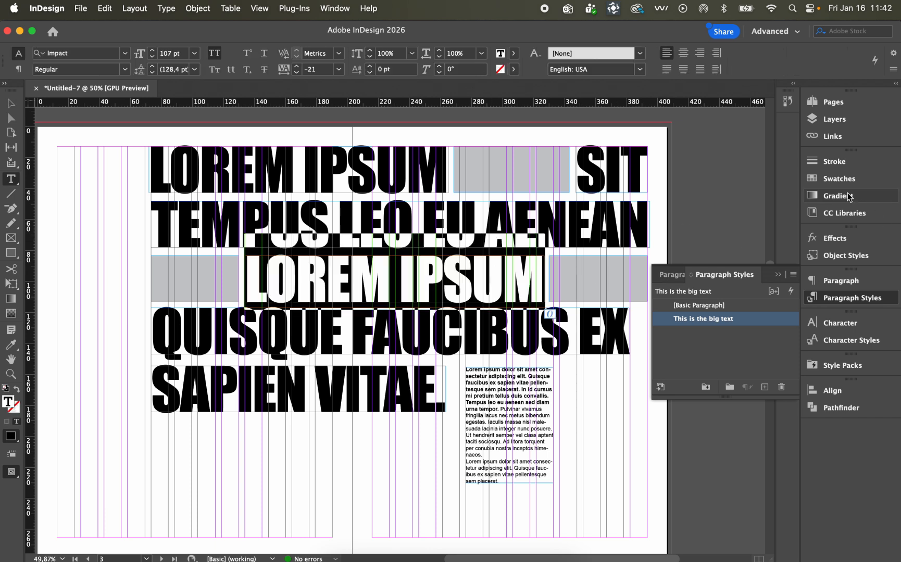
{"action": "left_click", "coordinate": [861, 184]}
{"action": "left_click", "coordinate": [725, 266]}
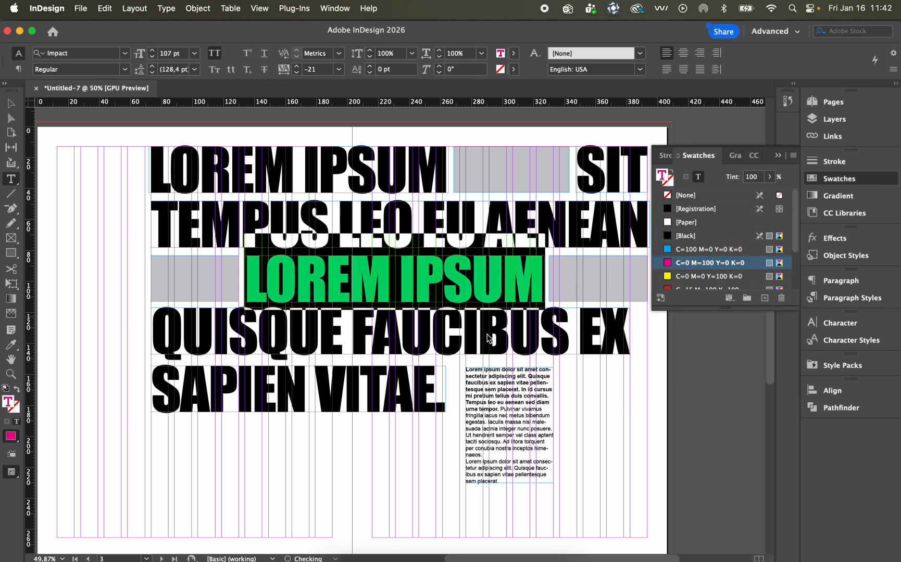
{"action": "key", "text": "Escape"}
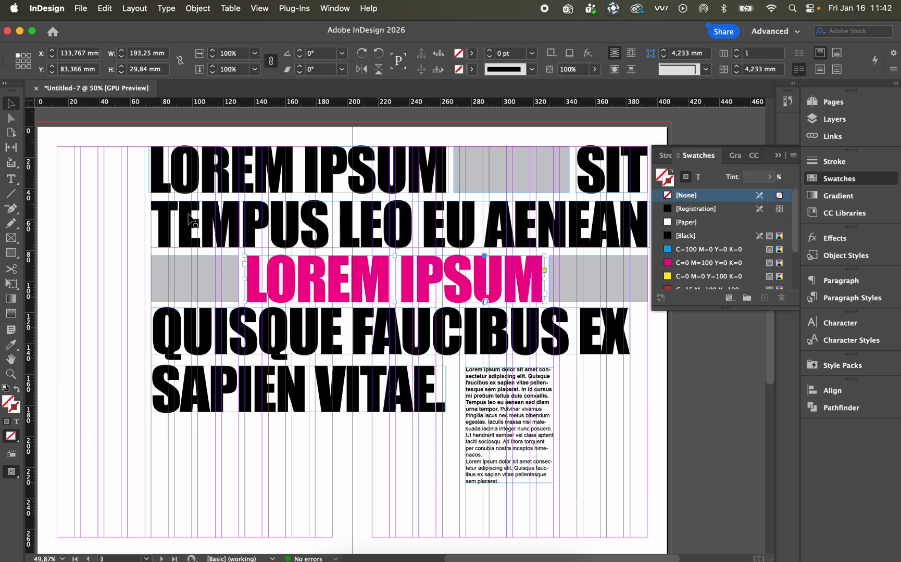
Inspect the overrides on the paragraph style of the magenta "LOREM IPSUM" headline
{"action": "left_click", "coordinate": [476, 279]}
{"action": "left_click", "coordinate": [854, 301]}
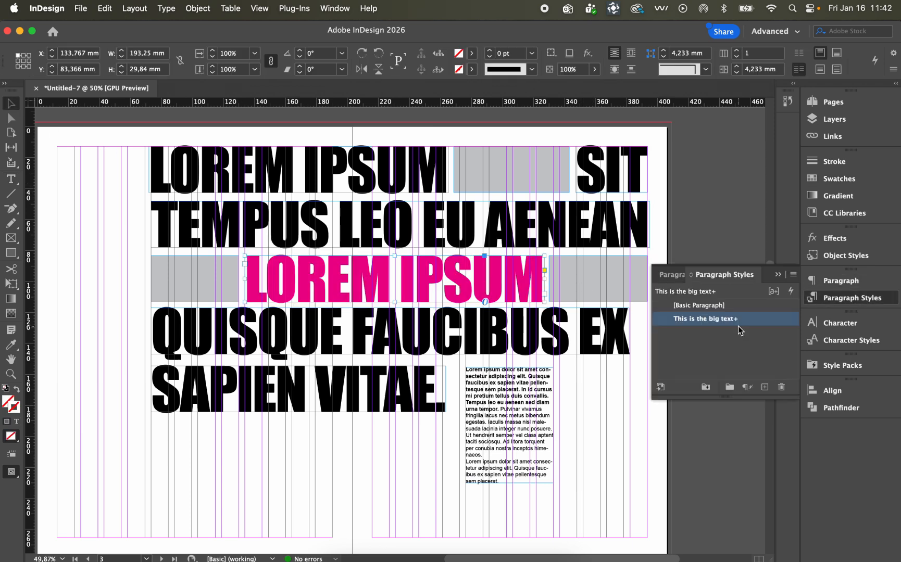
{"action": "mouse_move", "coordinate": [748, 326]}
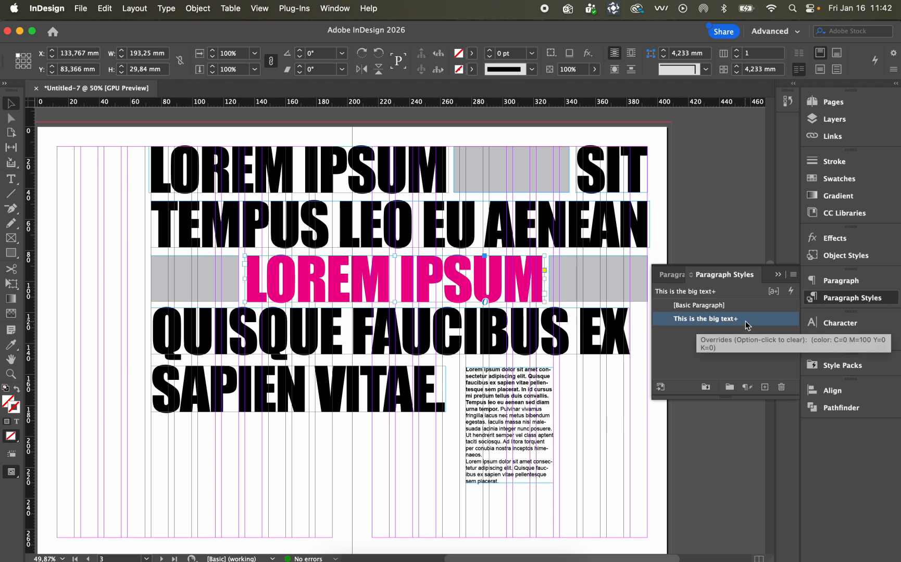
Create a character style from the magenta headline and name it "This is a pink text"
{"action": "left_click", "coordinate": [866, 341]}
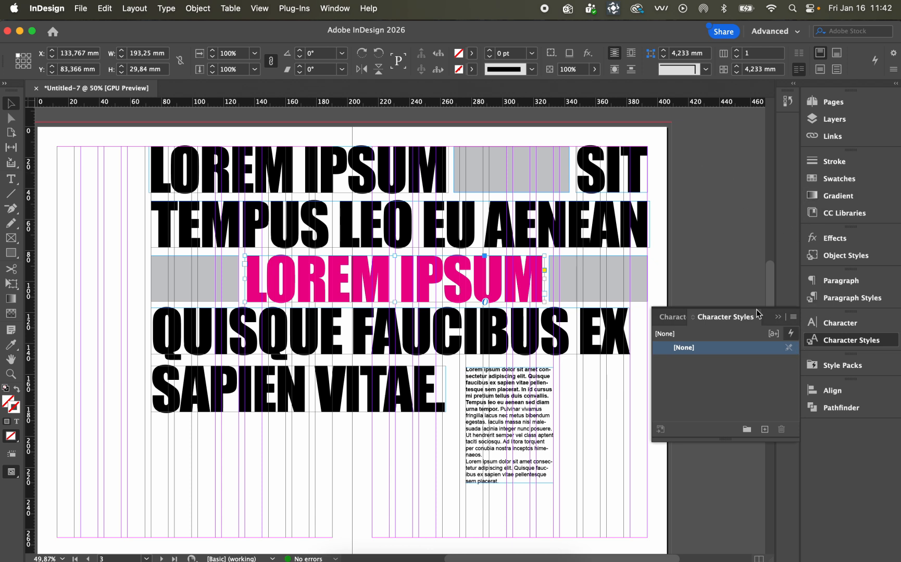
{"action": "left_click", "coordinate": [346, 9]}
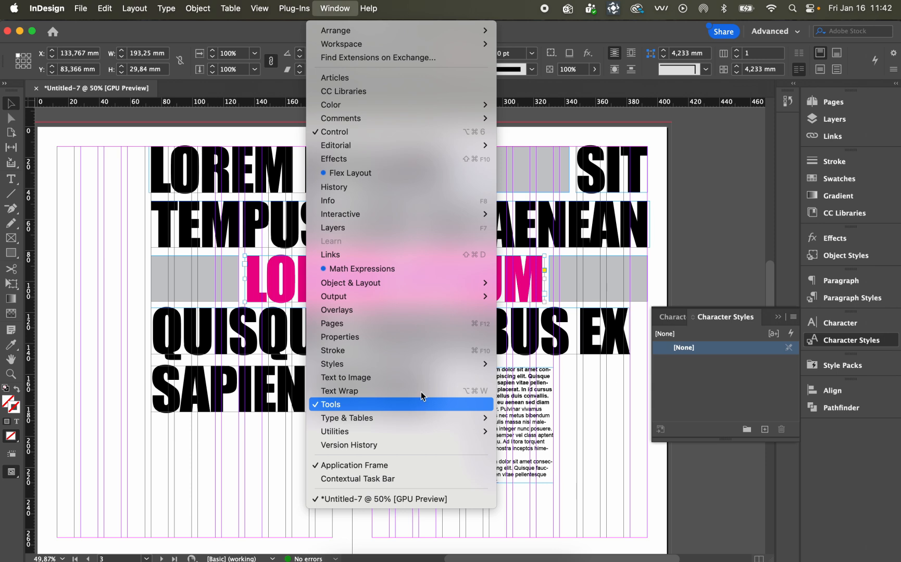
{"action": "mouse_move", "coordinate": [427, 360]}
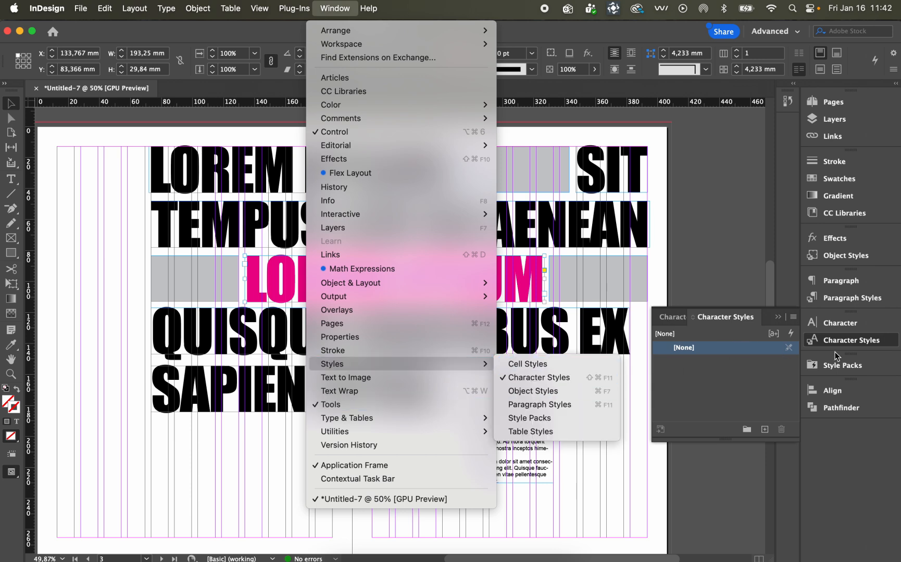
{"action": "left_click", "coordinate": [860, 342]}
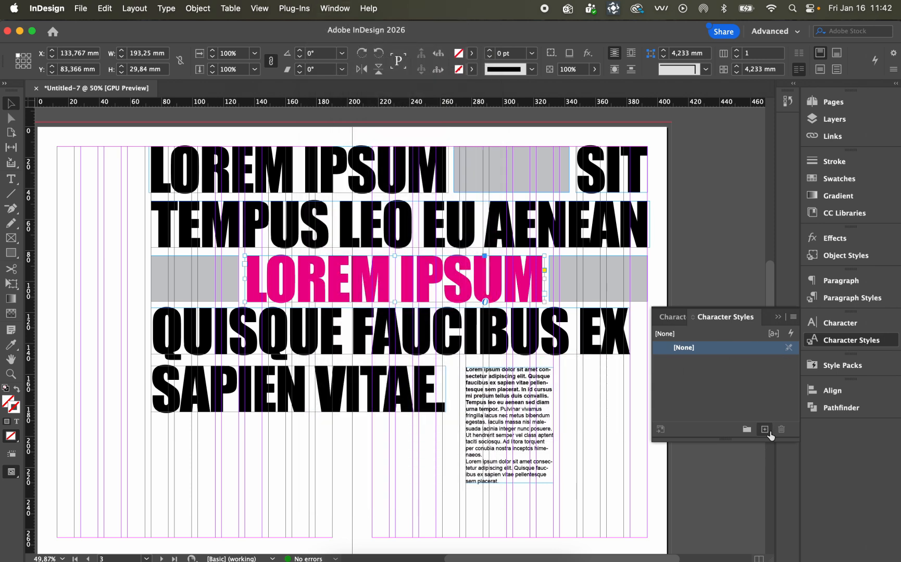
{"action": "left_click", "coordinate": [765, 429]}
{"action": "double_click", "coordinate": [714, 361]}
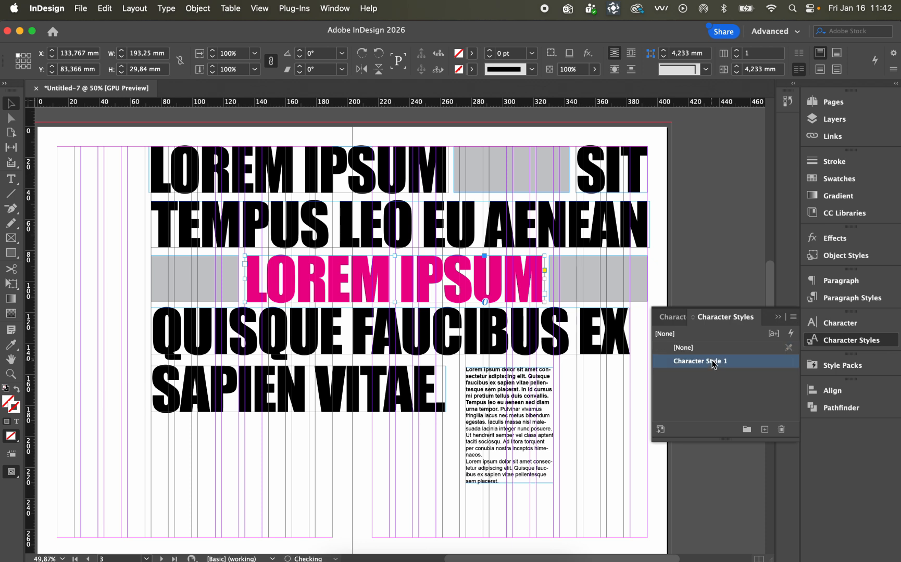
{"action": "type", "text": "This"}
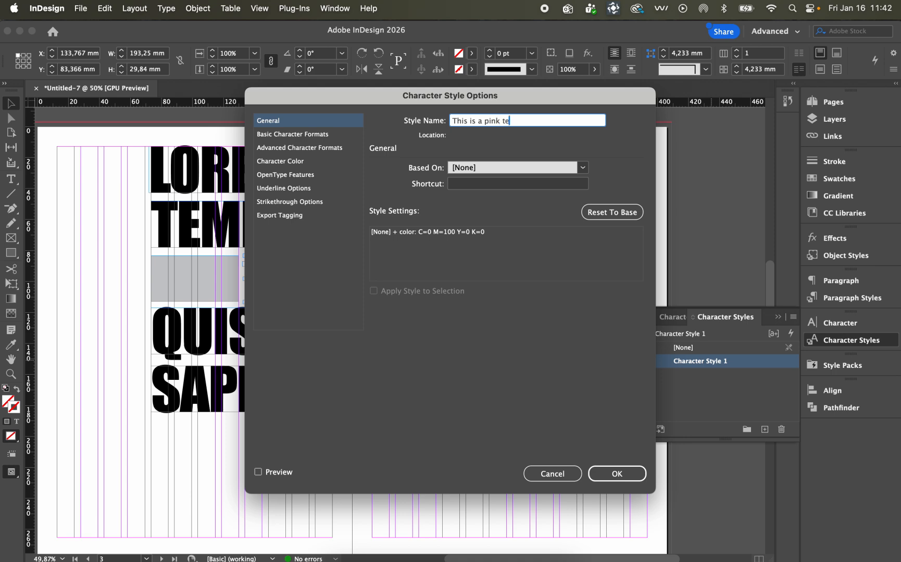
{"action": "type", "text": "is a pink text"}
{"action": "left_click", "coordinate": [635, 478]}
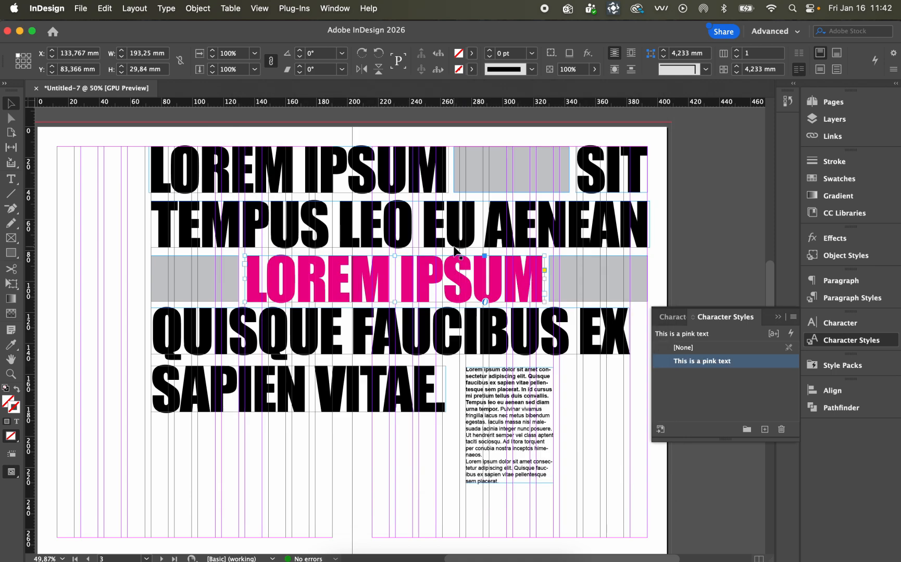
Apply the "This is a pink text" character style to the "QUISQUE FAUCIBUS EX" and "SIT" frames and check the assigned paragraph style
{"action": "left_click", "coordinate": [454, 320]}
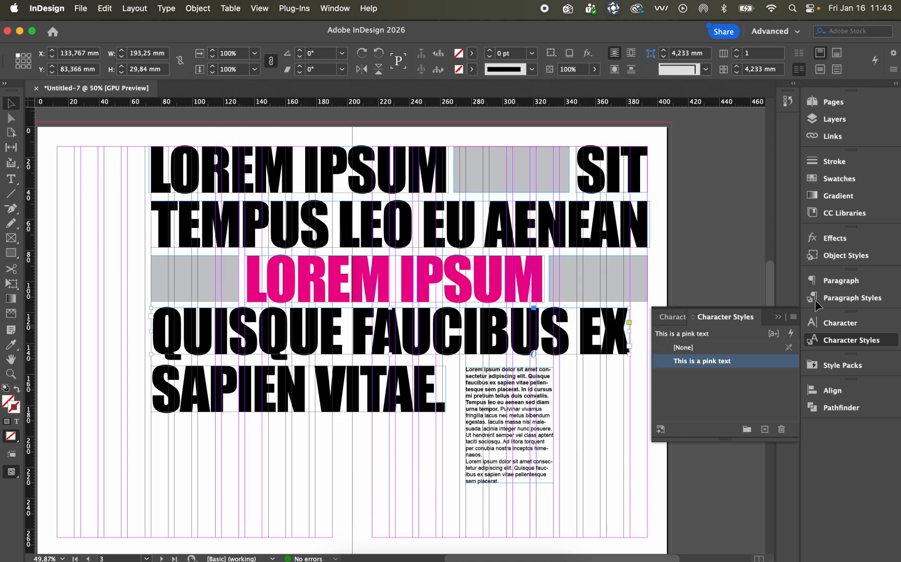
{"action": "left_click", "coordinate": [727, 369]}
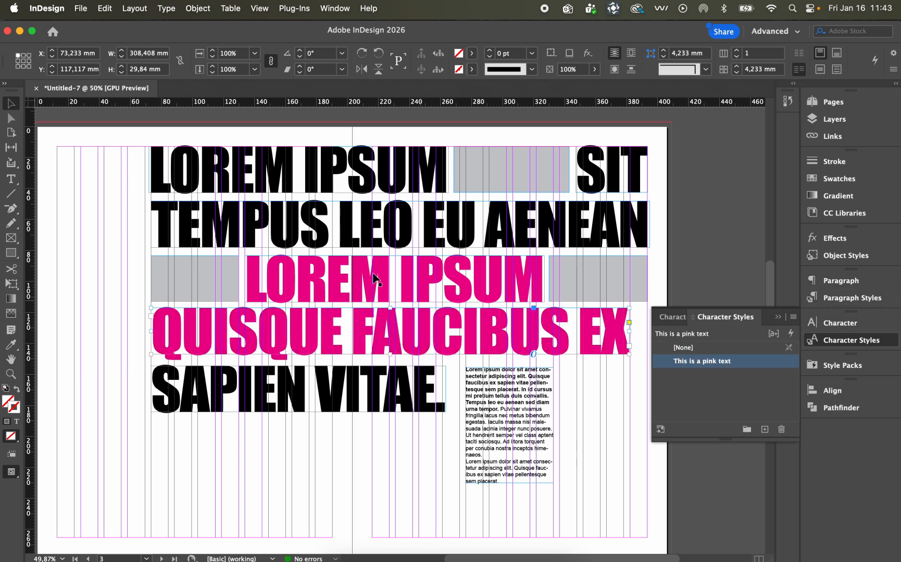
{"action": "left_click", "coordinate": [585, 179]}
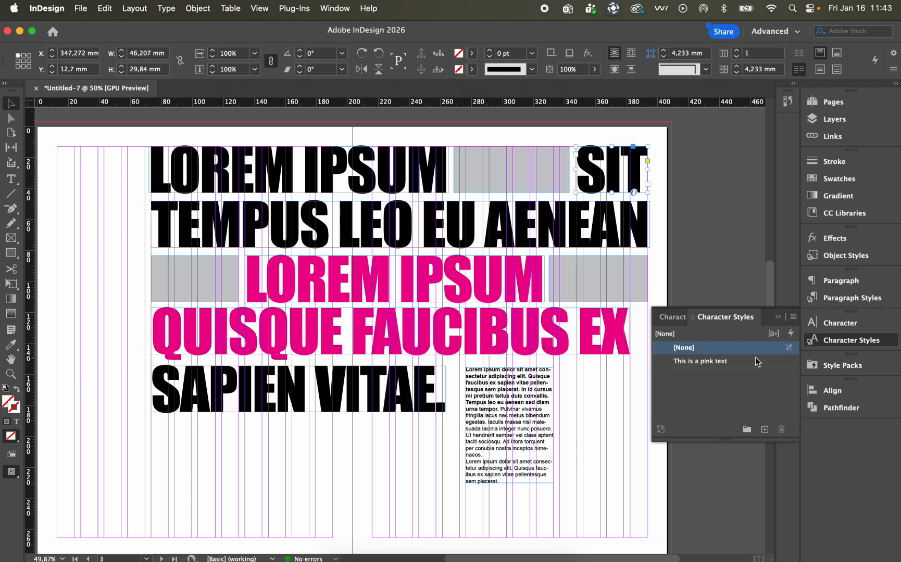
{"action": "left_click", "coordinate": [753, 361]}
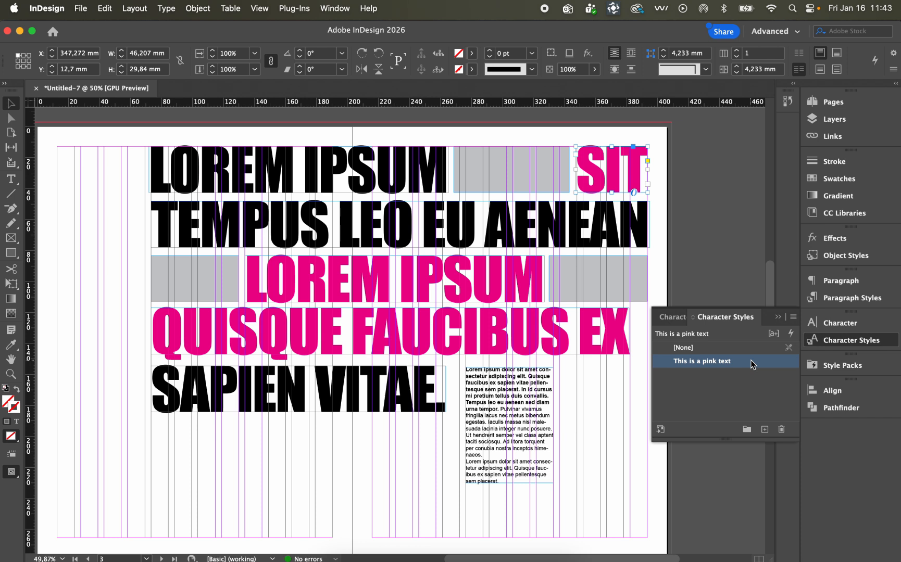
{"action": "left_click", "coordinate": [842, 301]}
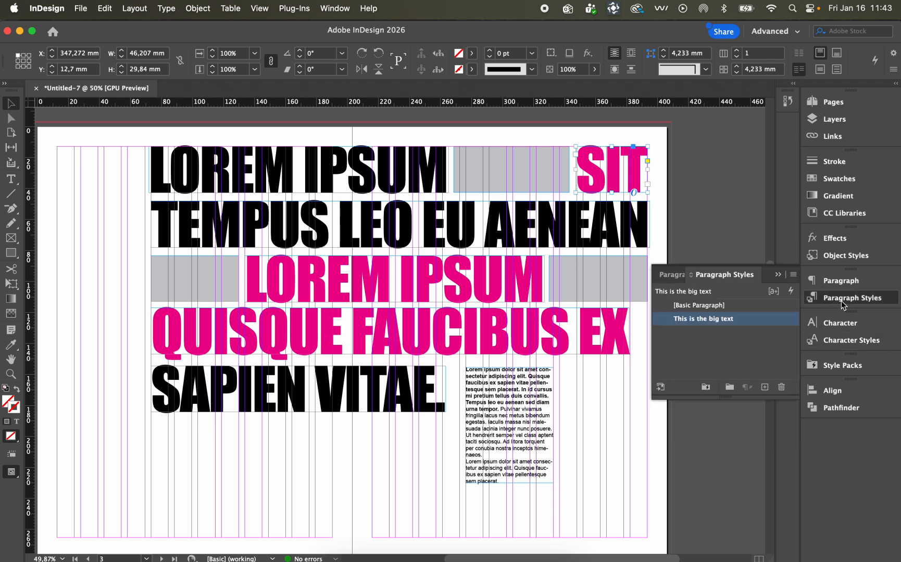
Set the character style of the "QUISQUE FAUCIBUS EX" and "SIT" frames back to [None]
{"action": "left_click", "coordinate": [840, 341]}
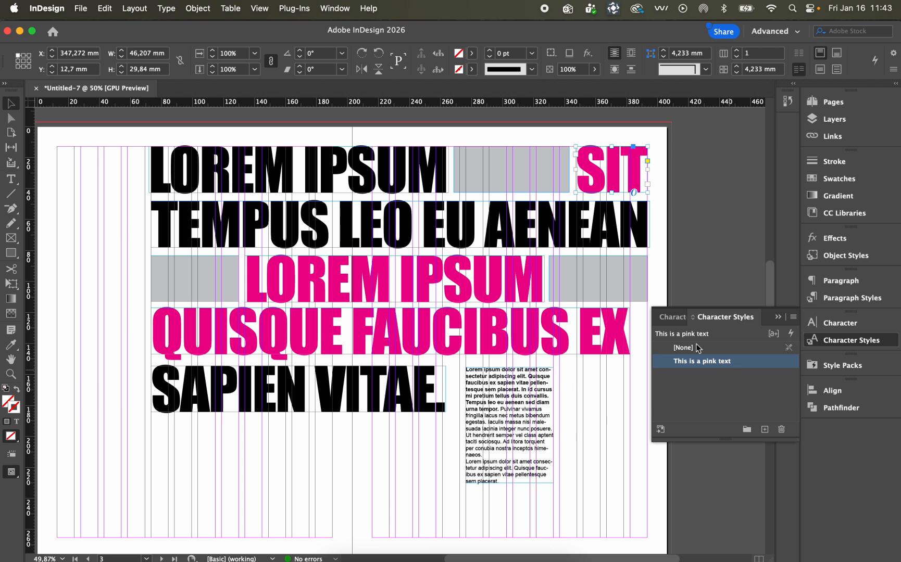
{"action": "left_click", "coordinate": [588, 348]}
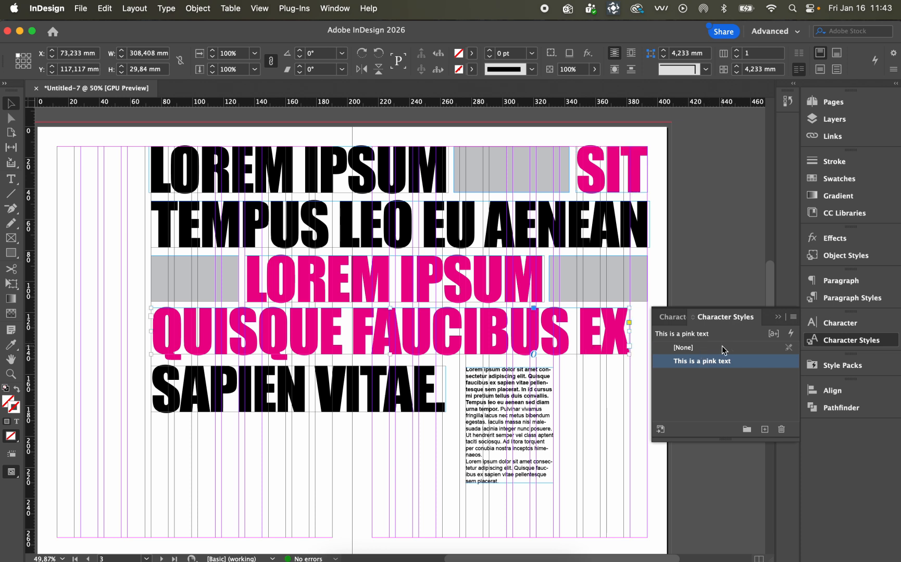
{"action": "left_click", "coordinate": [721, 348]}
{"action": "left_click", "coordinate": [623, 164]}
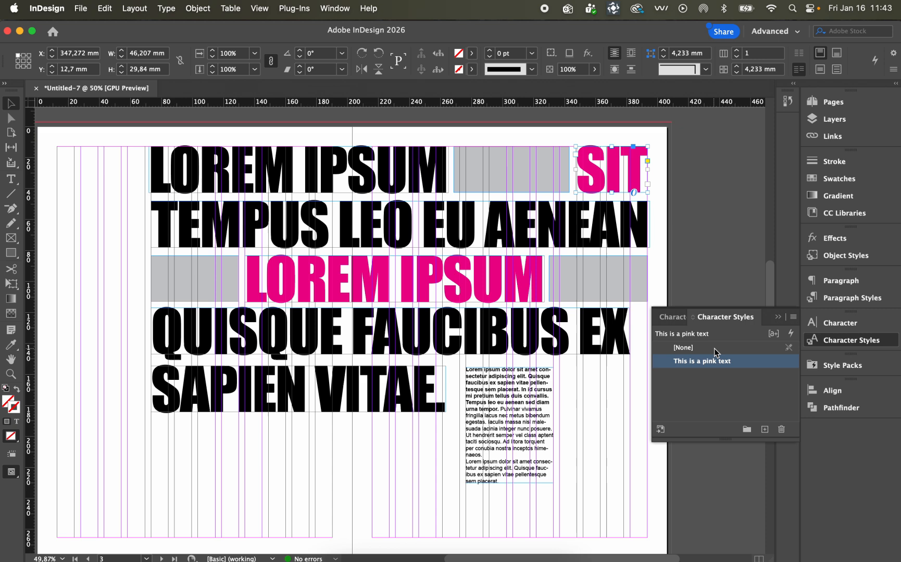
{"action": "left_click", "coordinate": [706, 348]}
Check which paragraph style is assigned to the small body text frame beside "SAPIEN VITAE."
{"action": "left_click", "coordinate": [852, 297]}
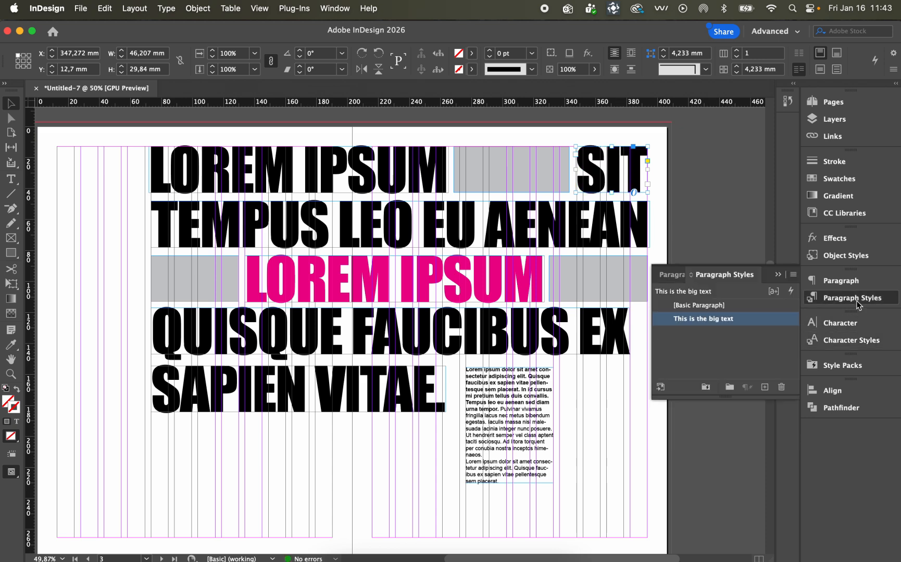
{"action": "left_click", "coordinate": [543, 410]}
{"action": "scroll", "coordinate": [515, 436], "scroll_direction": "down", "scroll_amount": 2}
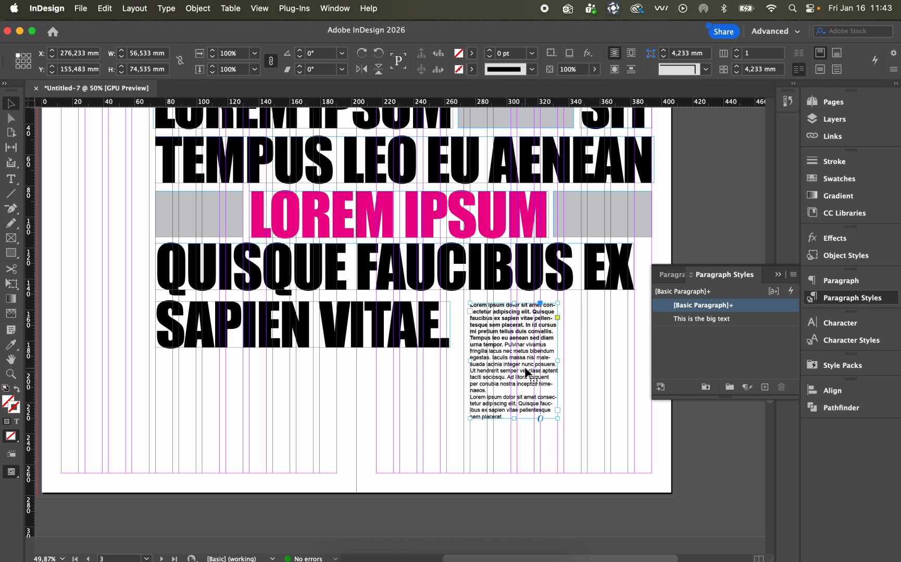
{"action": "scroll", "coordinate": [524, 373], "scroll_direction": "down", "scroll_amount": 1}
{"action": "scroll", "coordinate": [524, 373], "scroll_direction": "right", "scroll_amount": 1}
{"action": "double_click", "coordinate": [487, 320]}
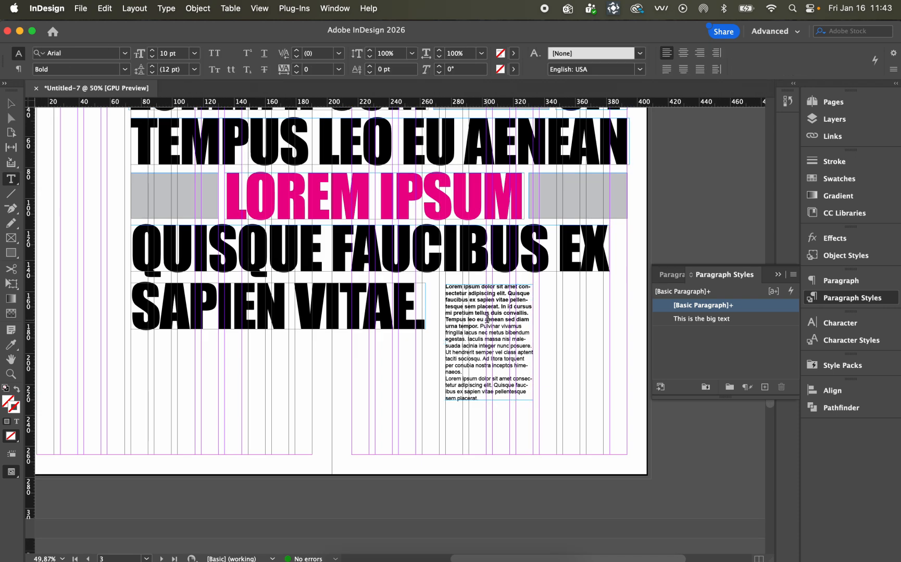
{"action": "left_click", "coordinate": [582, 335]}
{"action": "left_click", "coordinate": [10, 104]}
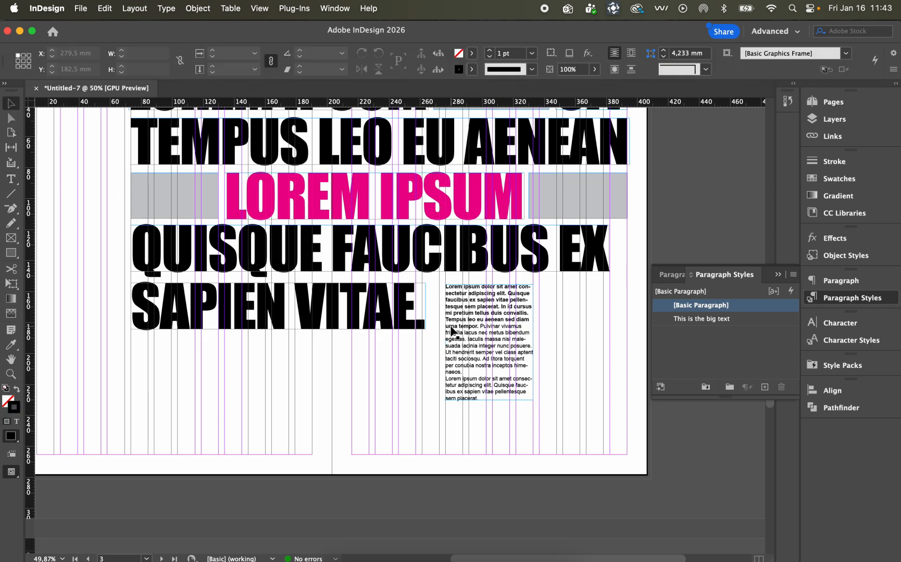
Examine the bold and regular passages of the body text frame up close, paragraph by paragraph
{"action": "left_click", "coordinate": [10, 374]}
{"action": "left_click", "coordinate": [483, 347]}
{"action": "left_click", "coordinate": [421, 319]}
{"action": "left_click", "coordinate": [415, 345]}
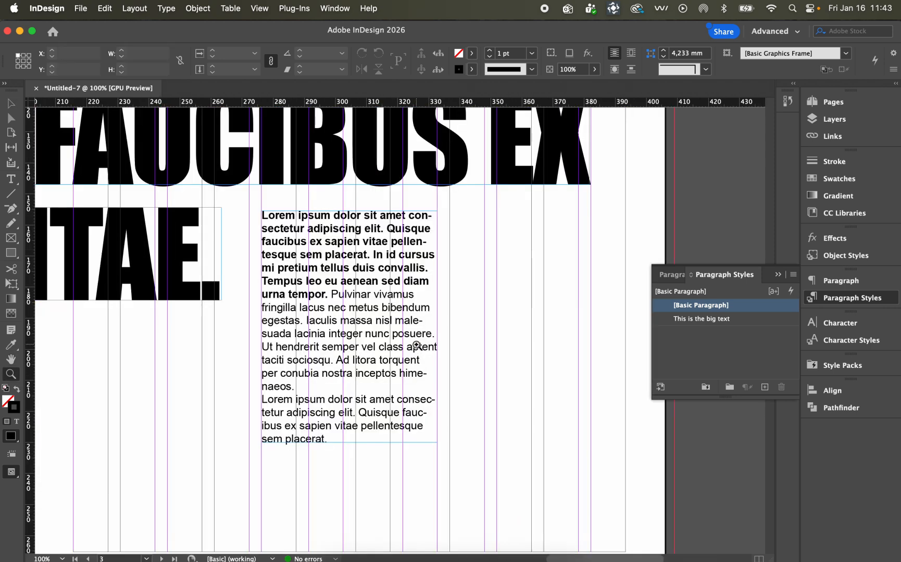
{"action": "scroll", "coordinate": [417, 345], "scroll_direction": "up", "scroll_amount": 1}
{"action": "left_click", "coordinate": [11, 104]}
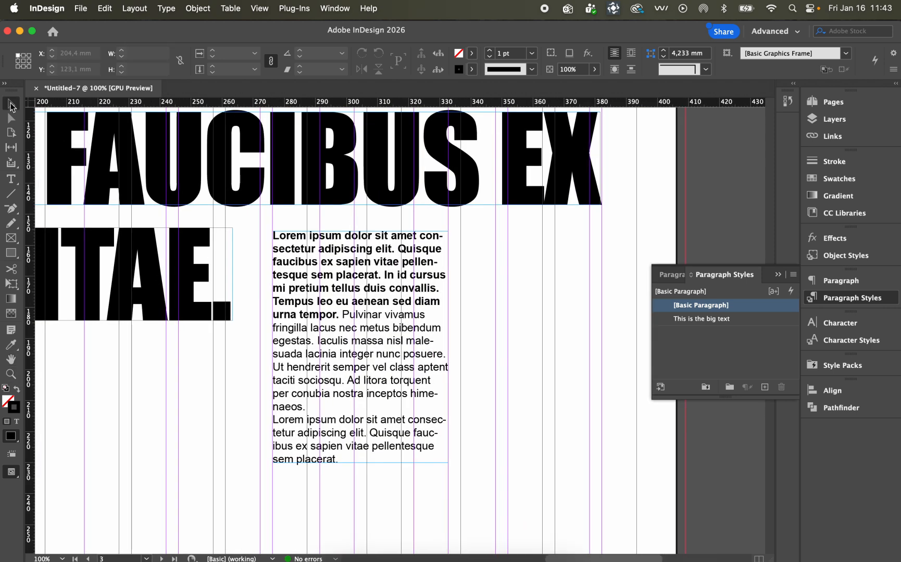
{"action": "double_click", "coordinate": [407, 329]}
{"action": "triple_click", "coordinate": [389, 331]}
{"action": "left_click", "coordinate": [363, 395]}
{"action": "triple_click", "coordinate": [362, 394]}
{"action": "left_click", "coordinate": [350, 254]}
{"action": "triple_click", "coordinate": [336, 310]}
{"action": "left_click", "coordinate": [331, 368]}
{"action": "key", "text": "Escape"}
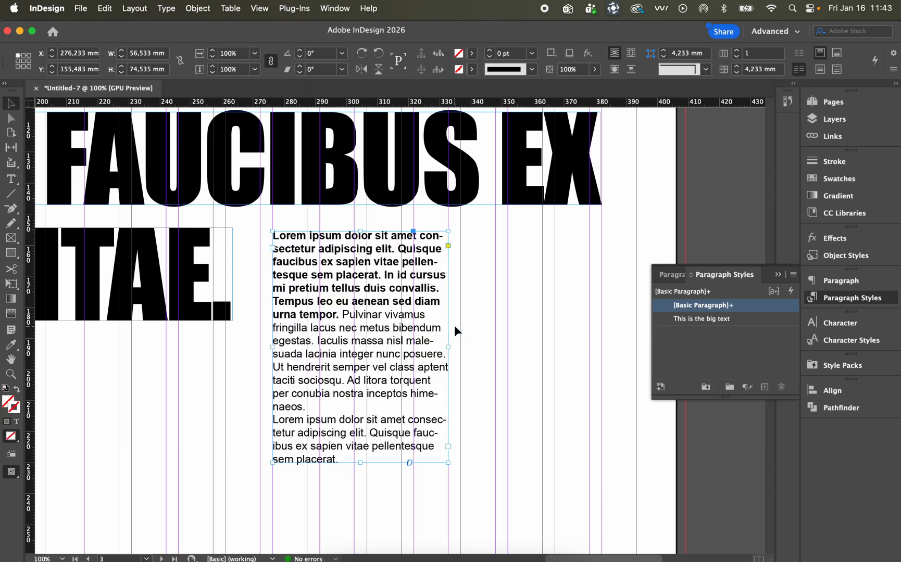
Create a paragraph style from the body text frame, name it "This is the text", and apply it to the frame
{"action": "left_click", "coordinate": [470, 339]}
{"action": "left_click", "coordinate": [402, 372]}
{"action": "left_click", "coordinate": [871, 338]}
{"action": "left_click", "coordinate": [848, 298]}
{"action": "left_click", "coordinate": [764, 387]}
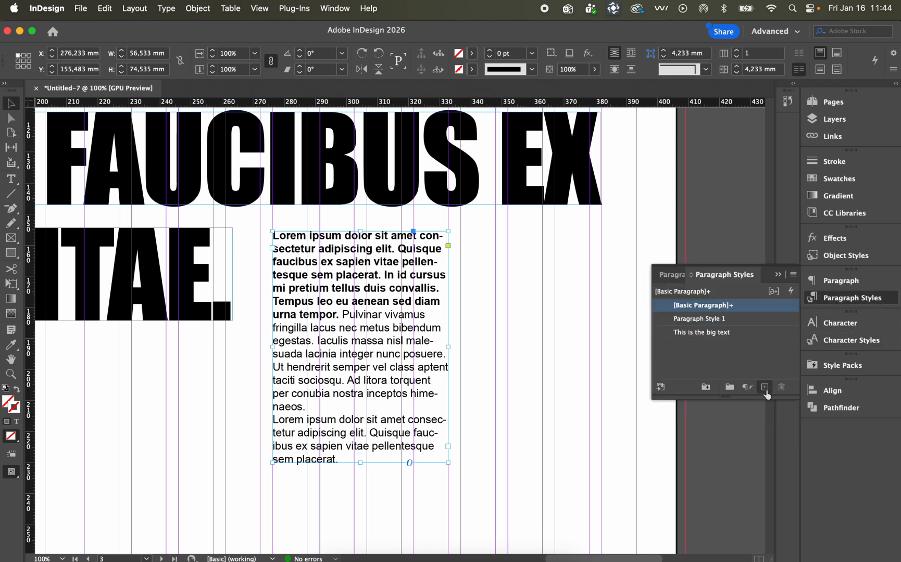
{"action": "double_click", "coordinate": [720, 319]}
{"action": "type", "text": "This is the"}
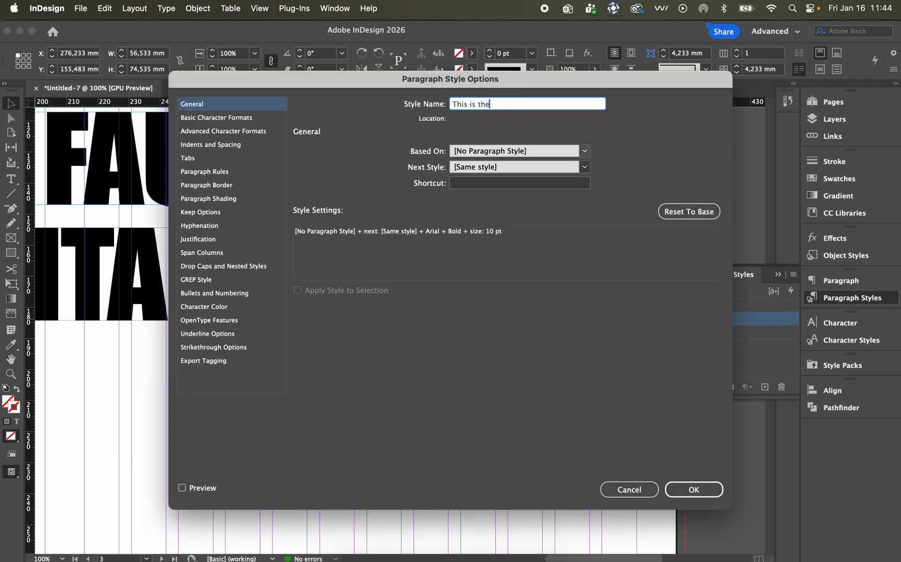
{"action": "type", "text": " text"}
{"action": "left_click", "coordinate": [693, 490]}
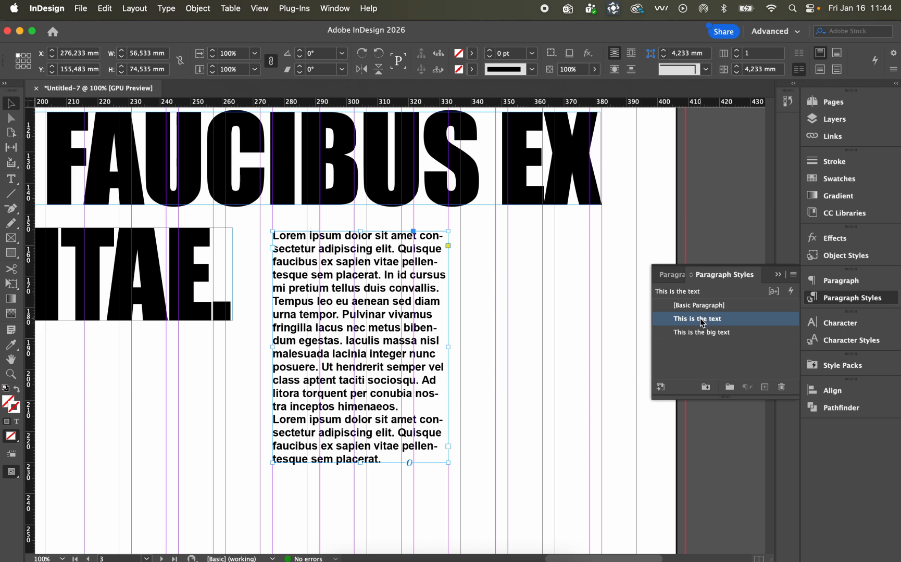
Change the font style of the "This is the text" paragraph style to Regular
{"action": "double_click", "coordinate": [701, 320]}
{"action": "left_click", "coordinate": [235, 121]}
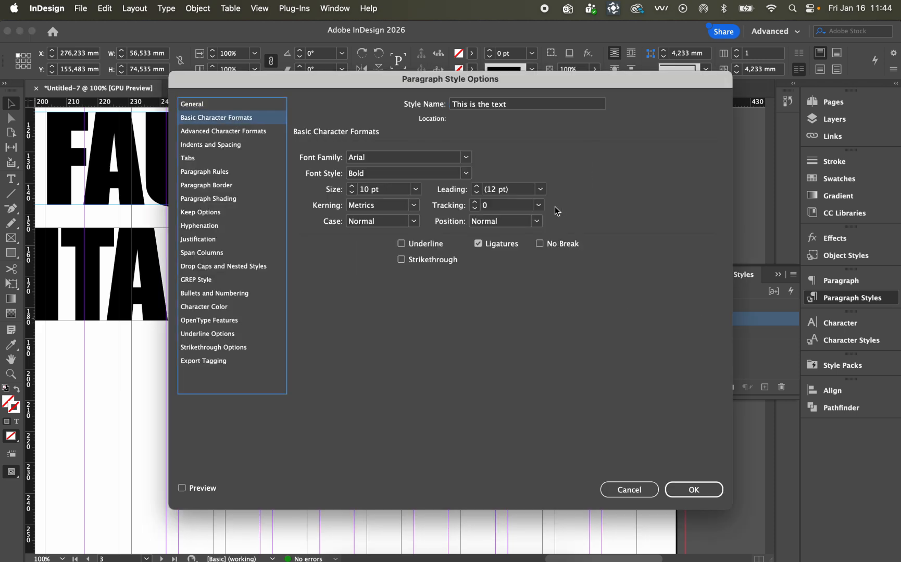
{"action": "left_click", "coordinate": [466, 174]}
{"action": "left_click", "coordinate": [414, 186]}
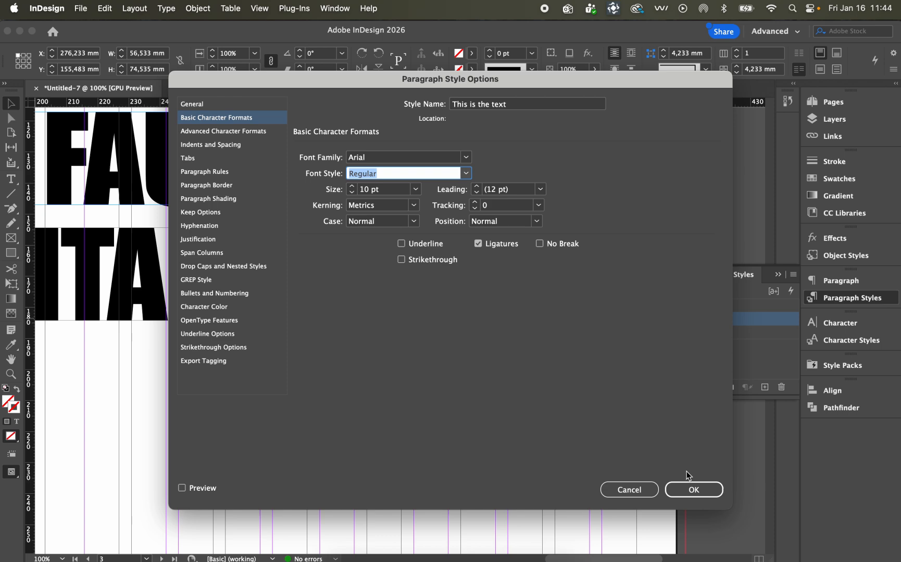
{"action": "left_click", "coordinate": [690, 487]}
{"action": "scroll", "coordinate": [373, 363], "scroll_direction": "down", "scroll_amount": 2}
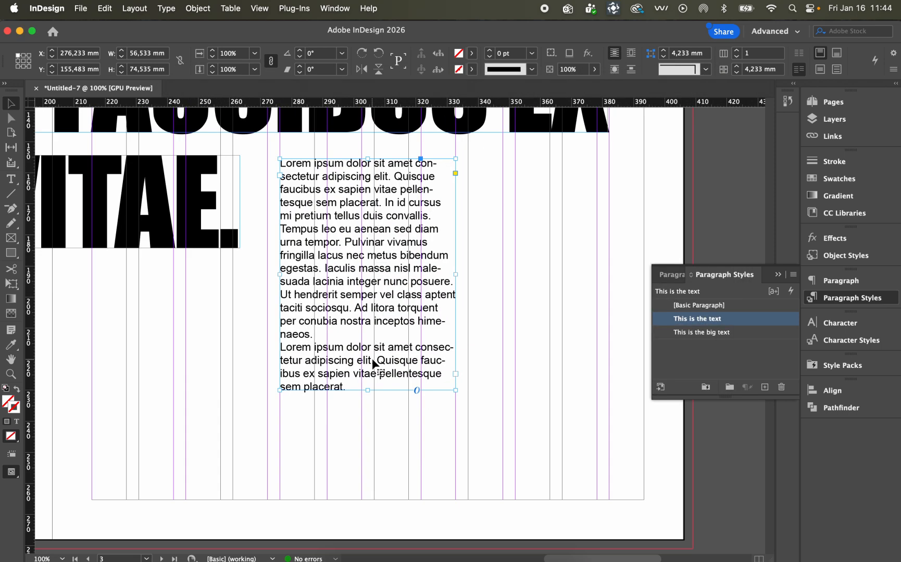
Set the opening two sentences of the body text frame, ending at "sem placerat.", to Arial Bold
{"action": "scroll", "coordinate": [373, 364], "scroll_direction": "up", "scroll_amount": 2}
{"action": "double_click", "coordinate": [375, 320]}
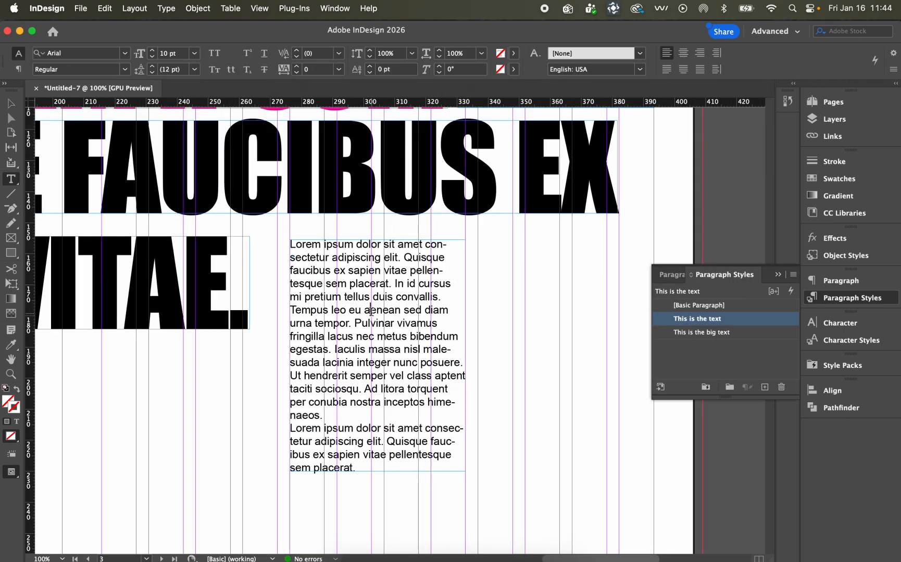
{"action": "left_click_drag", "start_coordinate": [392, 283], "coordinate": [290, 240]}
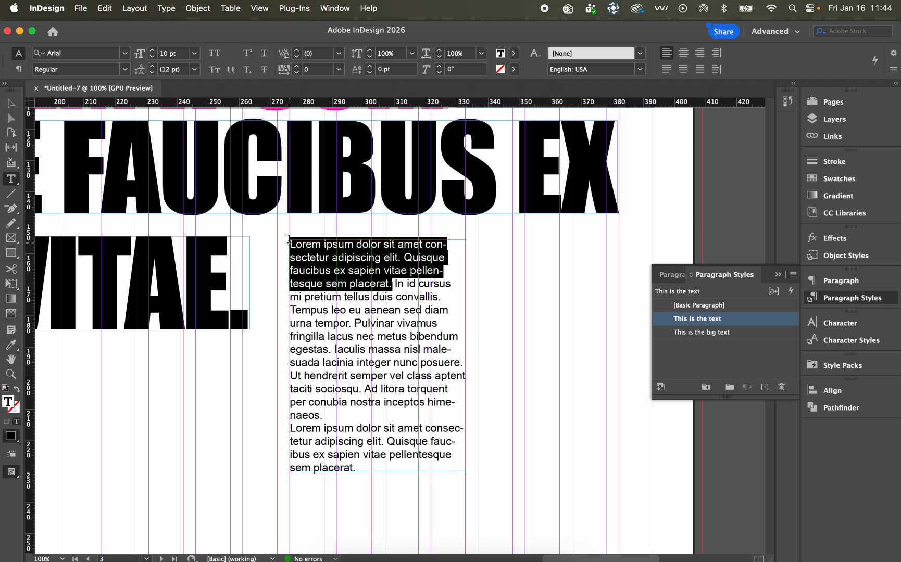
{"action": "left_click", "coordinate": [857, 324]}
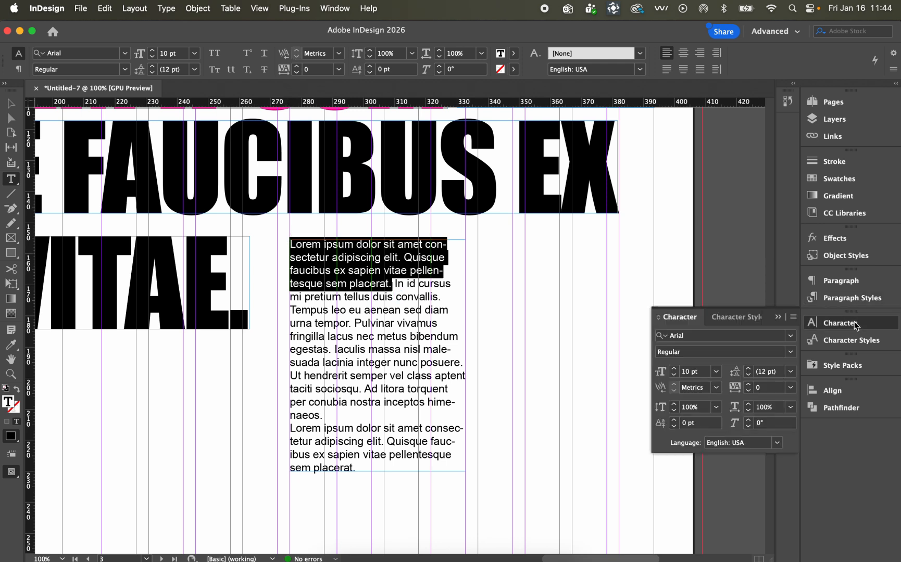
{"action": "left_click", "coordinate": [791, 353]}
{"action": "left_click", "coordinate": [726, 391]}
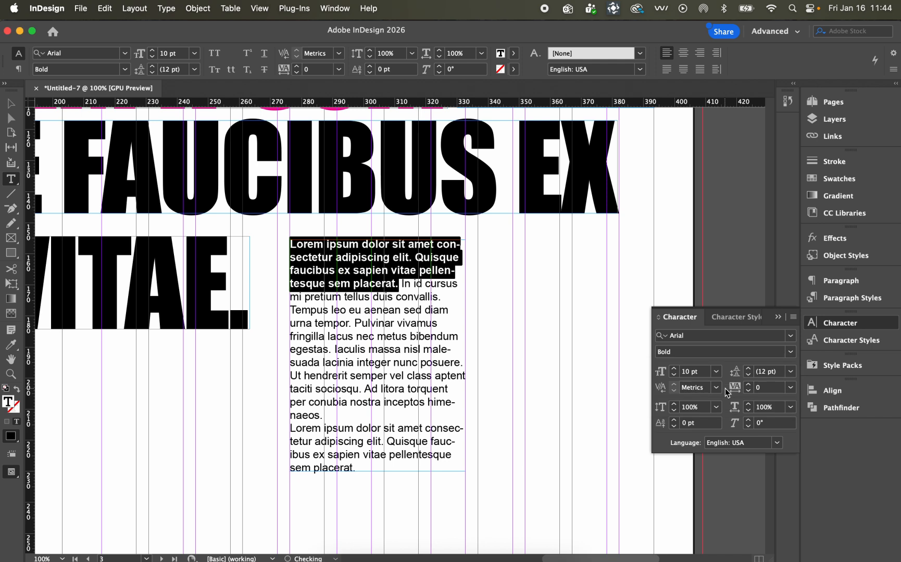
Create a character style from the bold opening passage, name it "This is bold", and apply it to that passage
{"action": "left_click", "coordinate": [886, 343]}
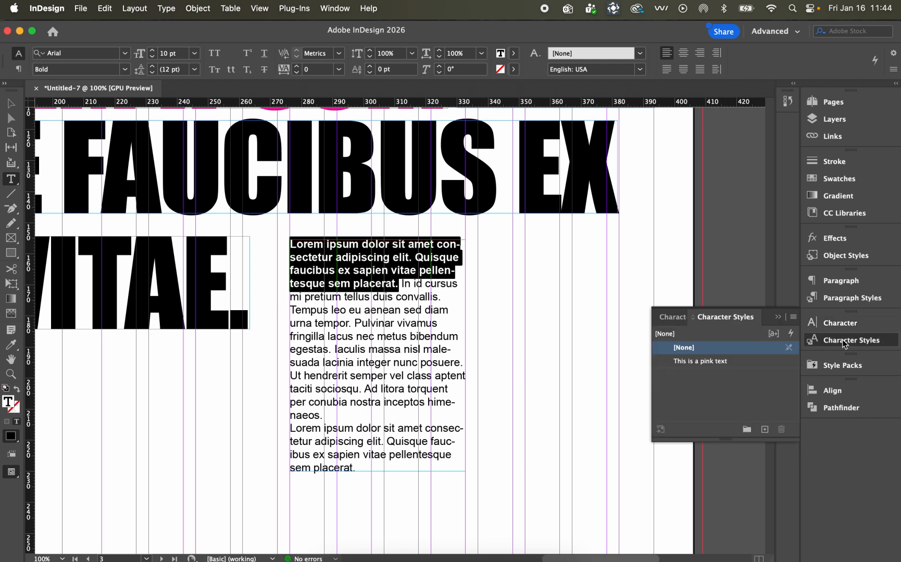
{"action": "left_click", "coordinate": [764, 430]}
{"action": "left_click", "coordinate": [708, 375]}
{"action": "double_click", "coordinate": [708, 375]}
{"action": "type", "text": "This is bold"}
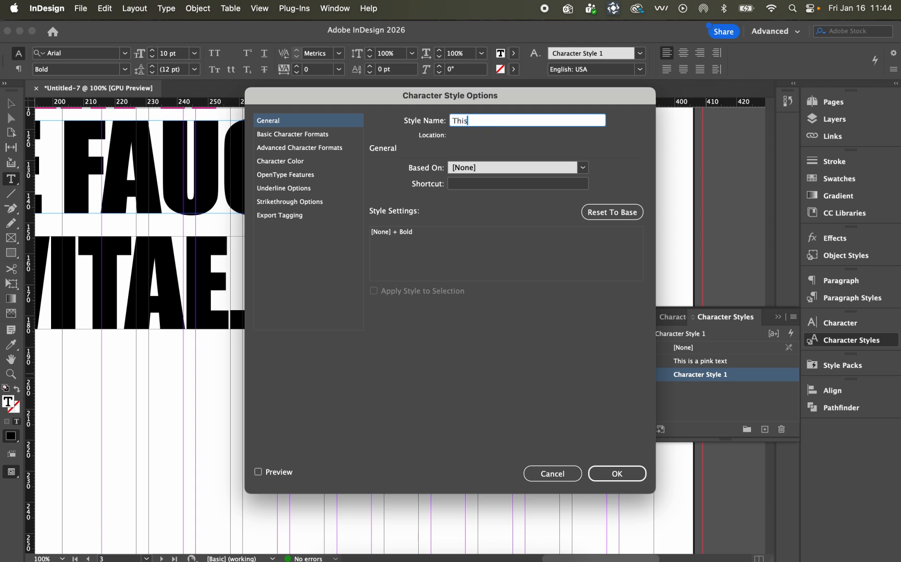
{"action": "left_click", "coordinate": [623, 477]}
{"action": "left_click", "coordinate": [413, 297]}
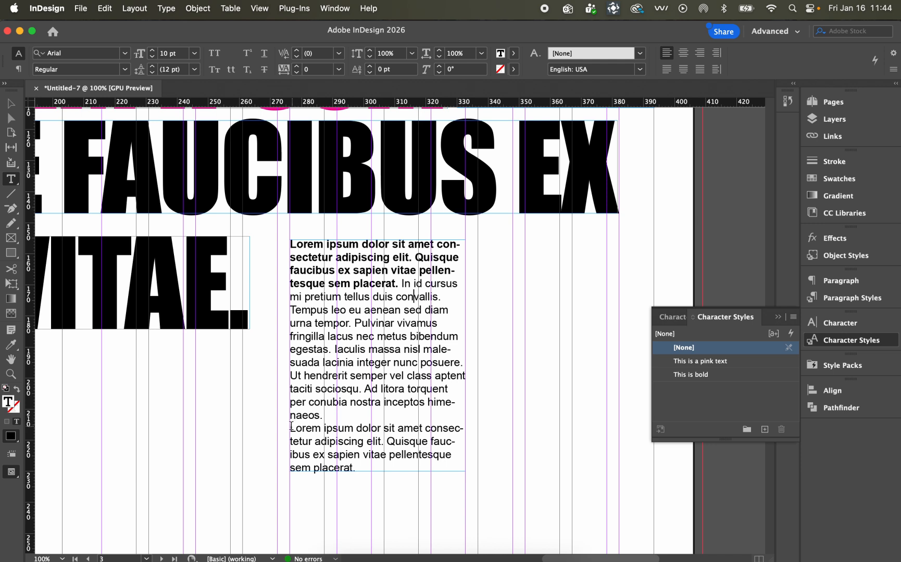
Try the "This is bold" character style on the last paragraph of the body text, and reset that paragraph to [None]
{"action": "left_click_drag", "start_coordinate": [291, 427], "coordinate": [386, 474]}
{"action": "left_click", "coordinate": [706, 375]}
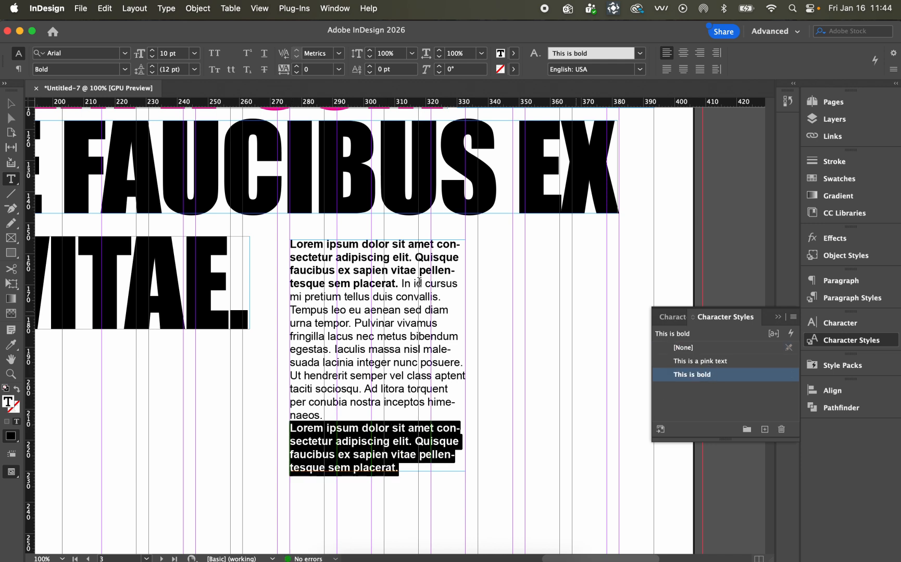
{"action": "left_click", "coordinate": [696, 348]}
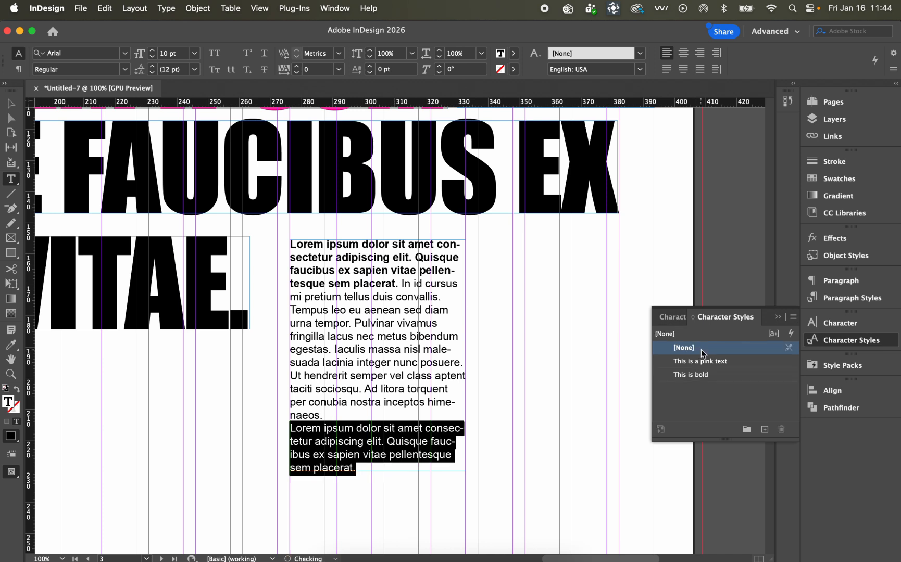
{"action": "left_click", "coordinate": [380, 335]}
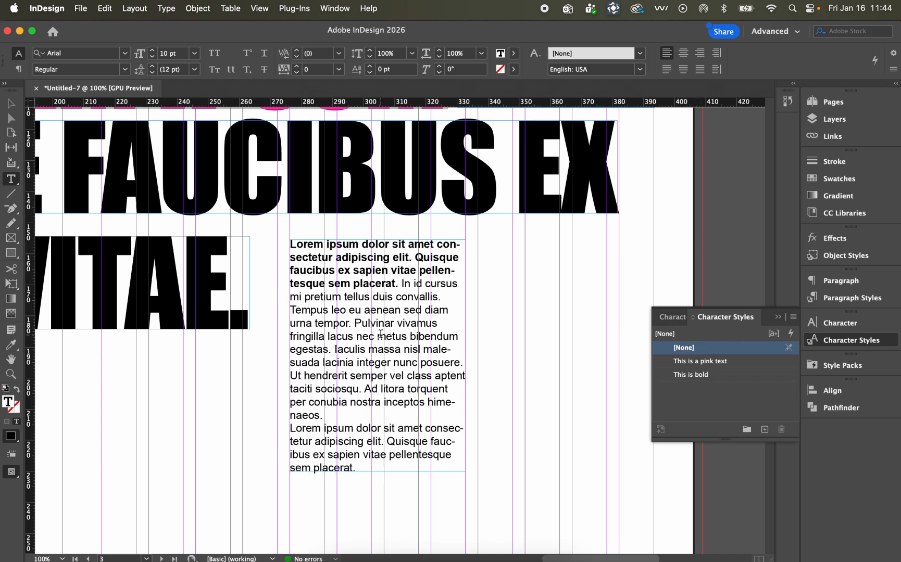
{"action": "scroll", "coordinate": [380, 334], "scroll_direction": "down", "scroll_amount": 1}
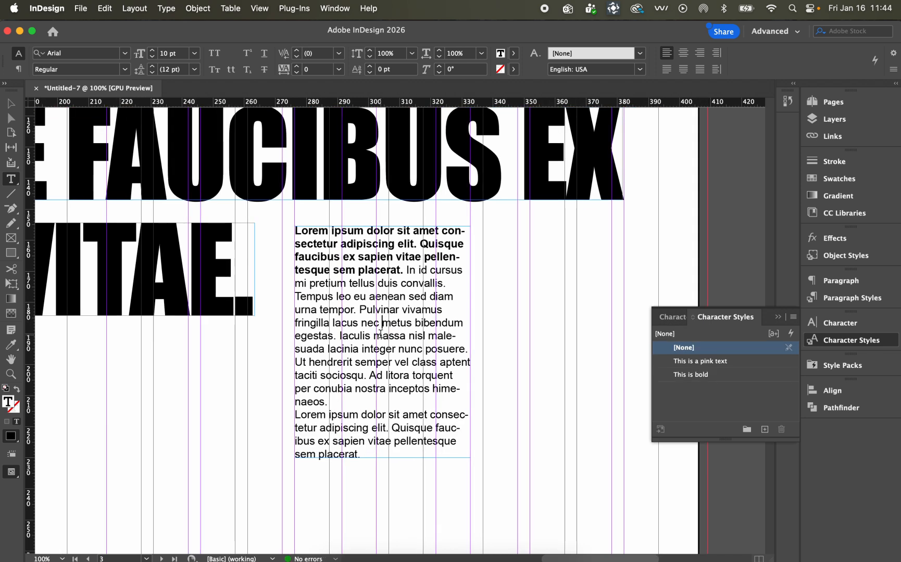
{"action": "key", "text": "super+minus"}
{"action": "key", "text": "super+minus"}
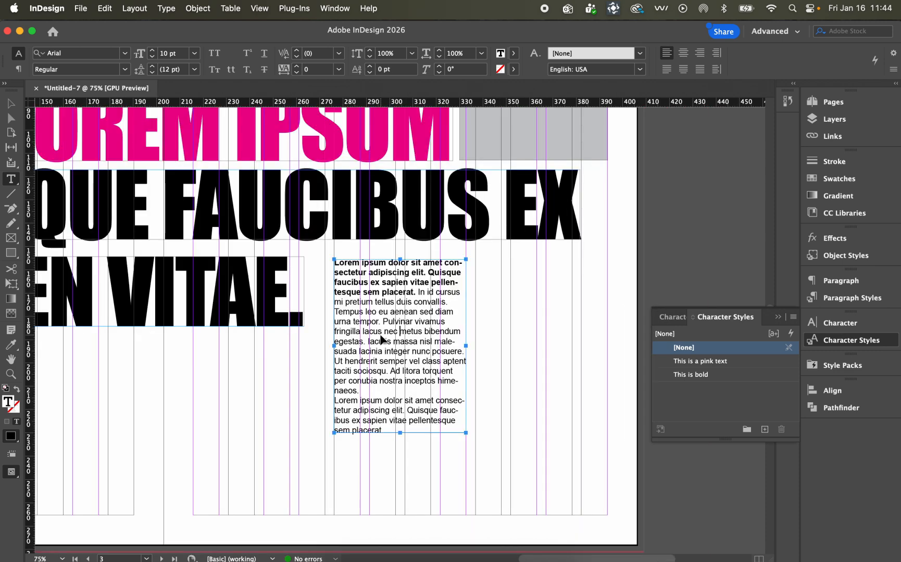
{"action": "scroll", "coordinate": [381, 334], "scroll_direction": "up", "scroll_amount": 5}
{"action": "scroll", "coordinate": [381, 334], "scroll_direction": "left", "scroll_amount": 3}
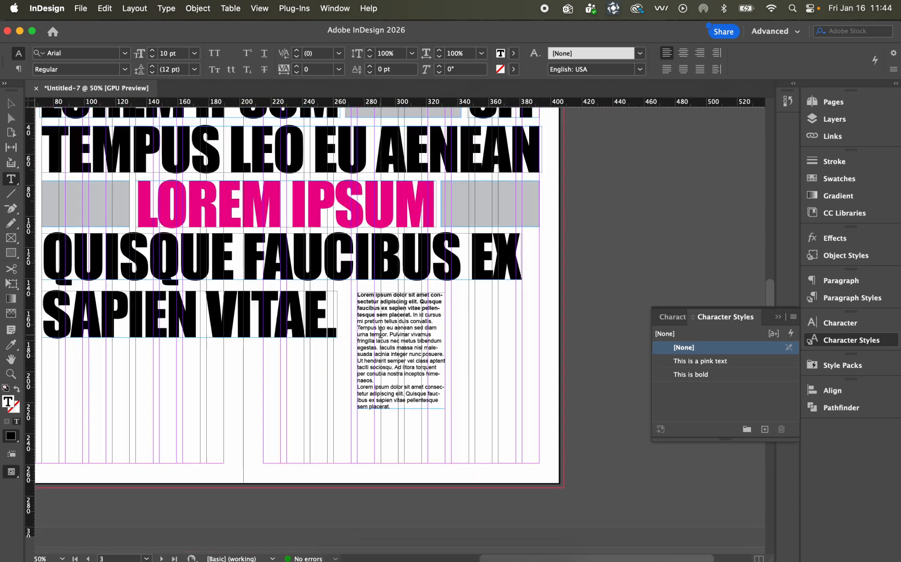